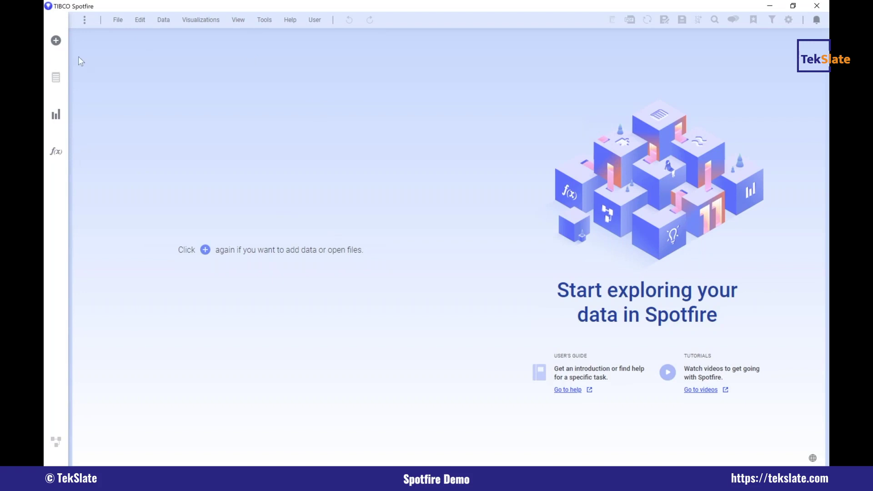
Step: Import the Orders worksheet of Sample - Superstore (1).xls into the analysis as a new data table
click(206, 250)
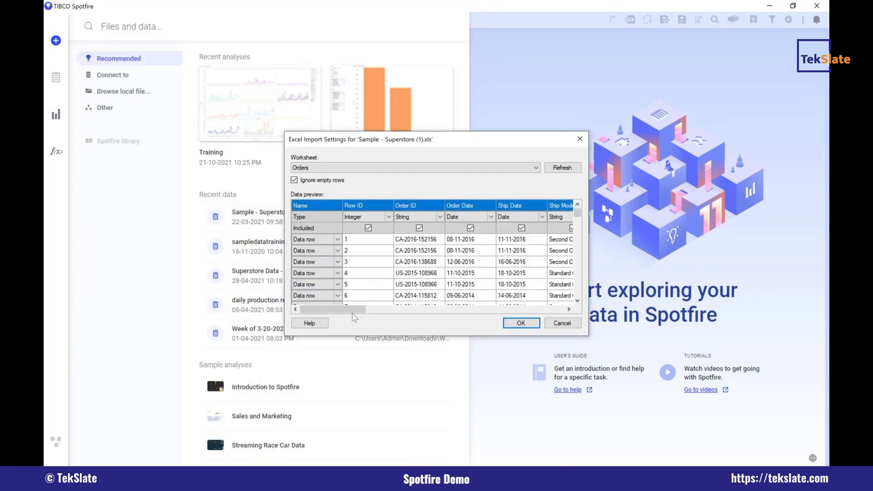
click(375, 168)
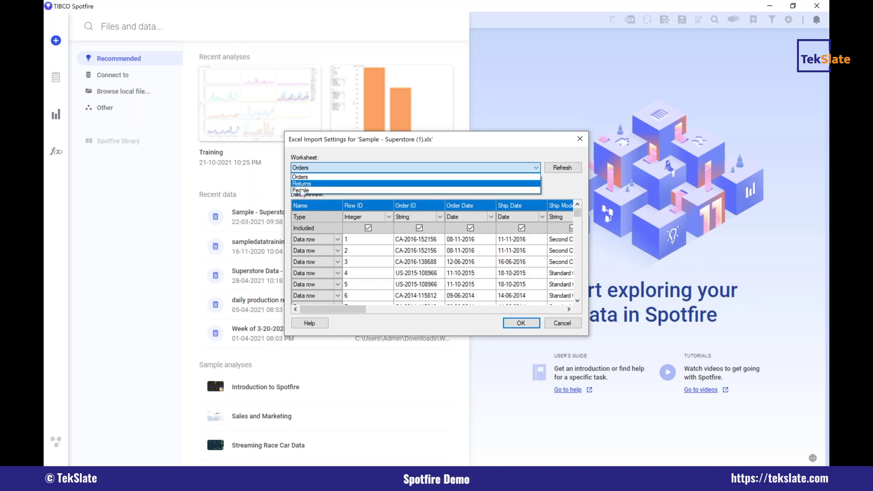
click(314, 177)
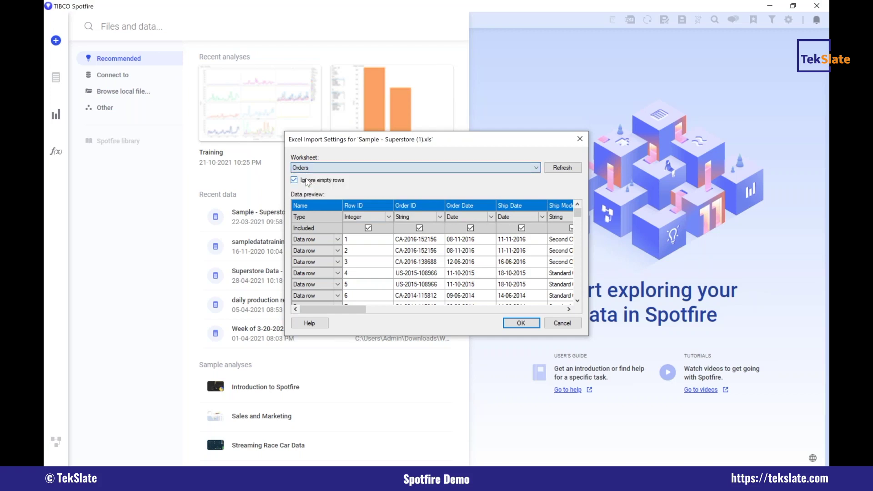
click(527, 327)
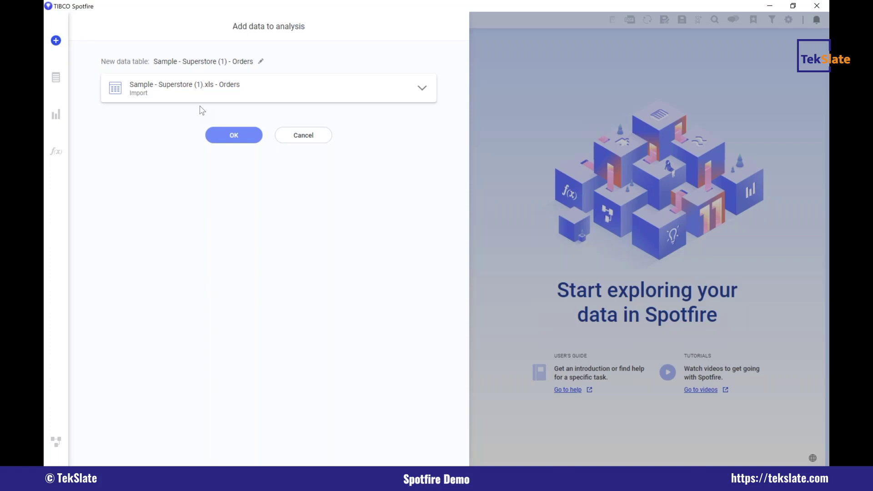
click(230, 136)
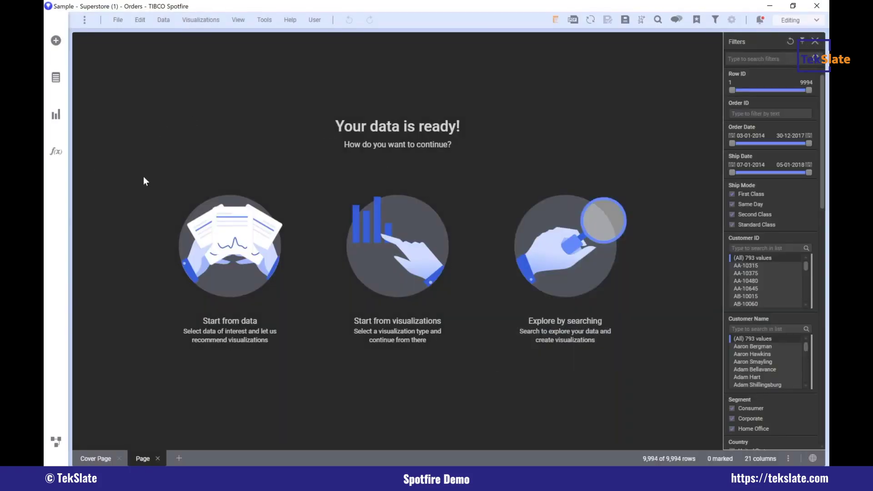
Step: Switch the canvas styling of the analysis to the Light theme
click(216, 28)
mouse_move(258, 157)
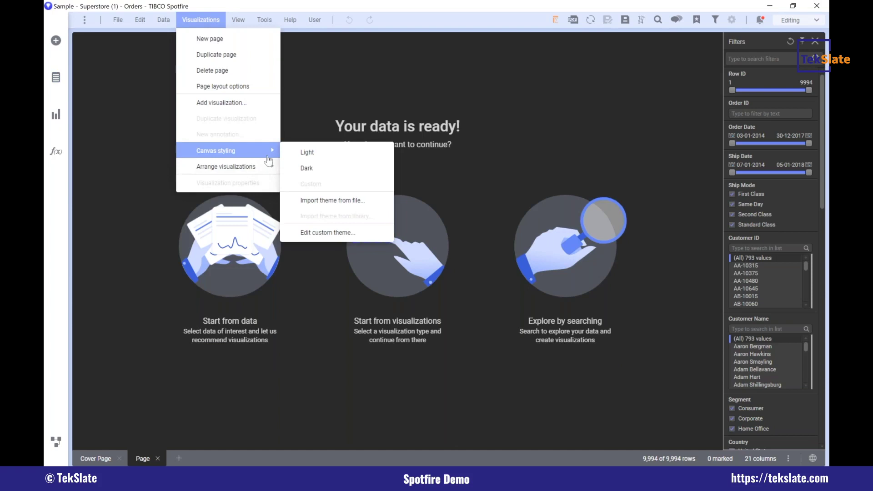
click(318, 155)
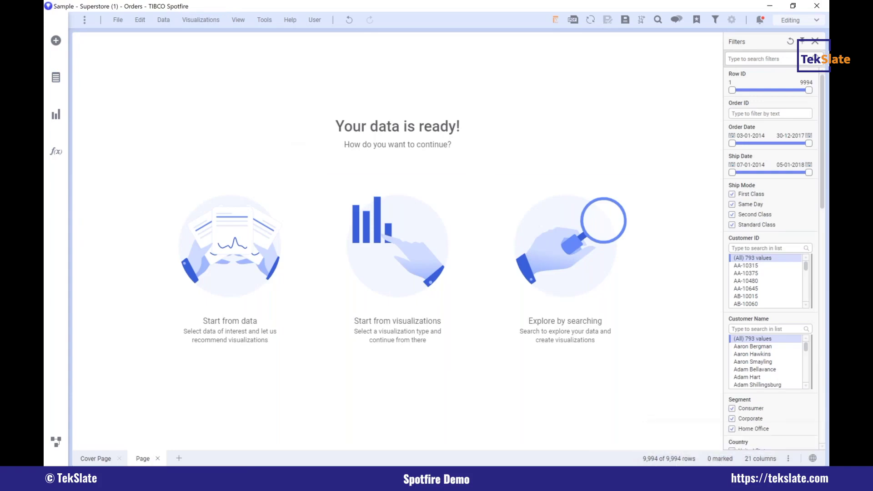
Step: Add a table and a bar chart to the page and remove the table, keeping only the bar chart
click(59, 115)
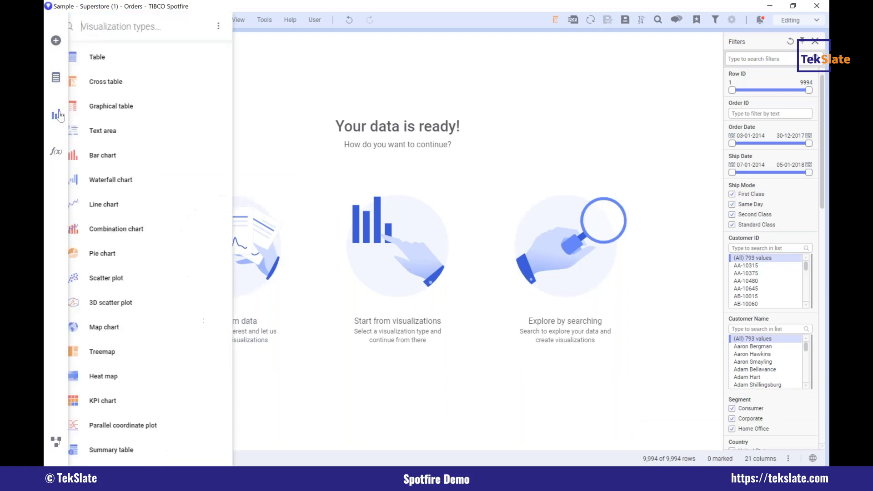
click(134, 56)
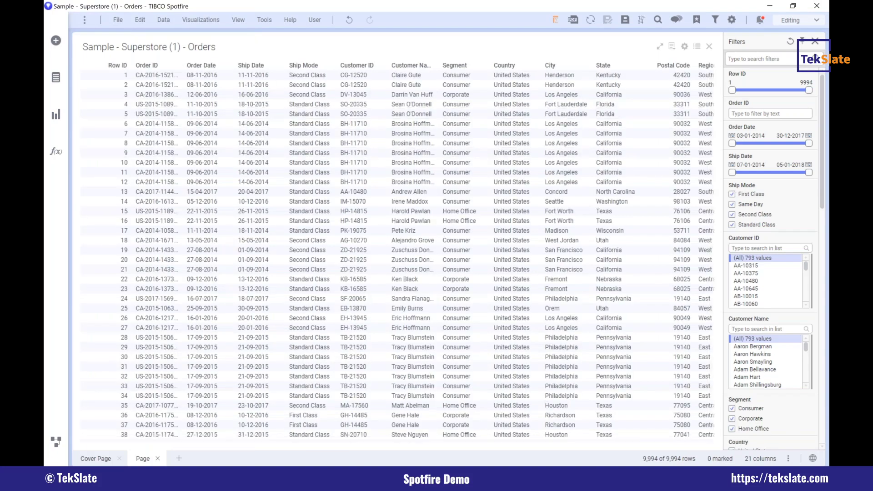
click(54, 116)
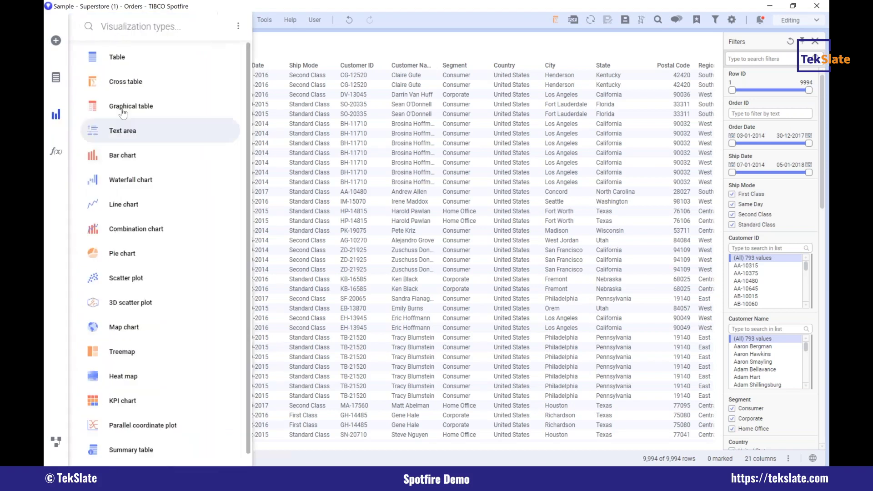
click(120, 155)
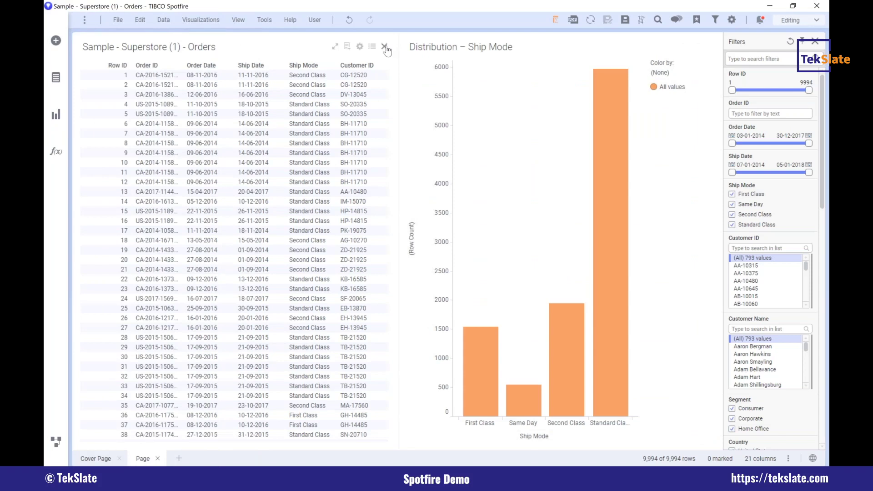
click(385, 47)
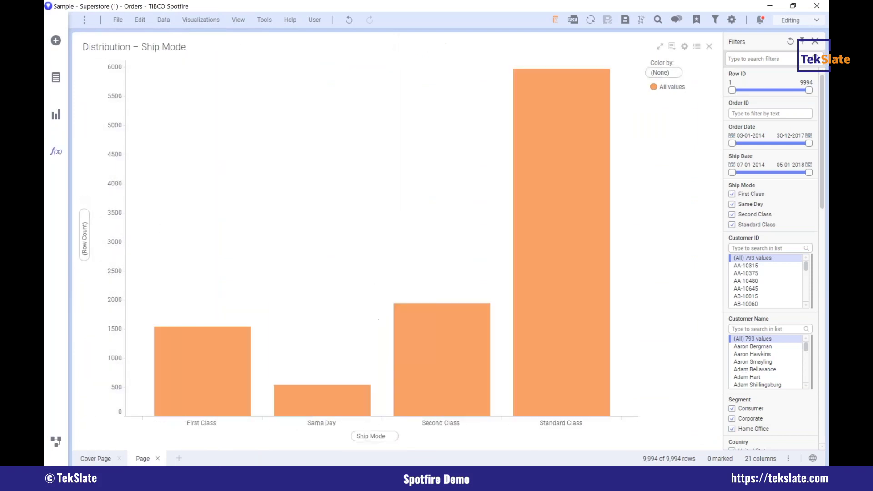
Step: Look through the available visualization types, the analytic tools and the data canvas of the Orders table
click(55, 114)
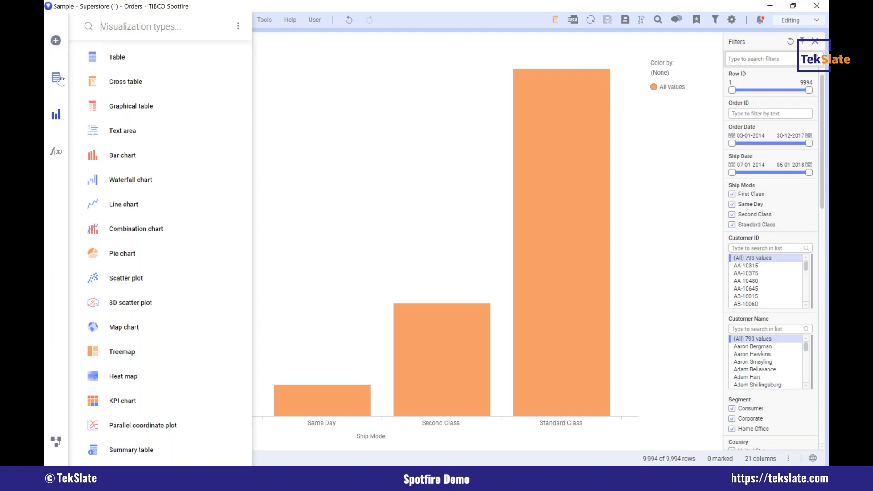
click(56, 115)
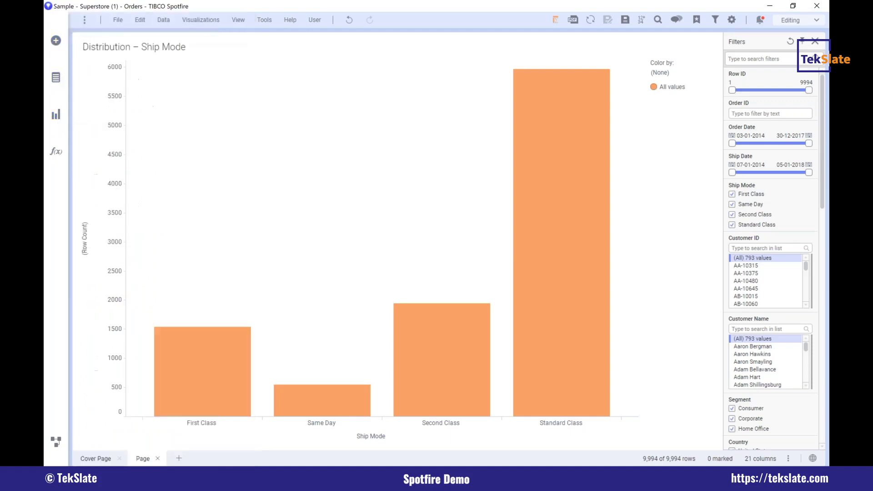
click(57, 151)
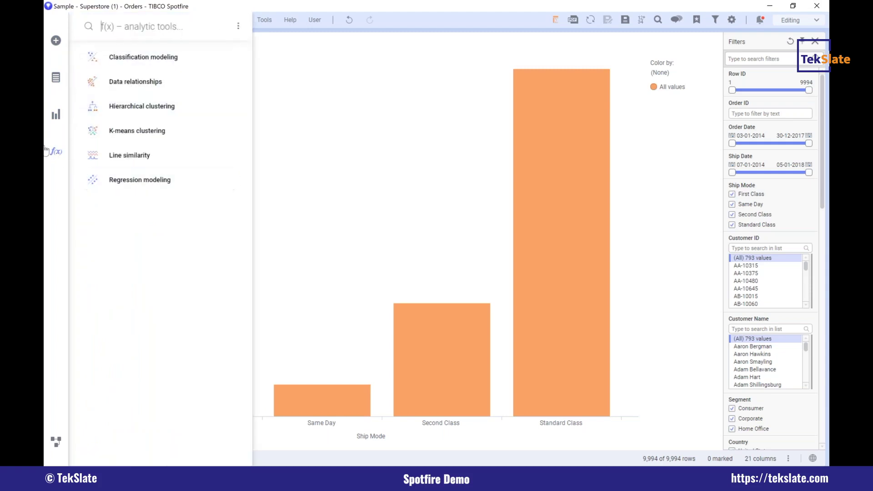
click(56, 441)
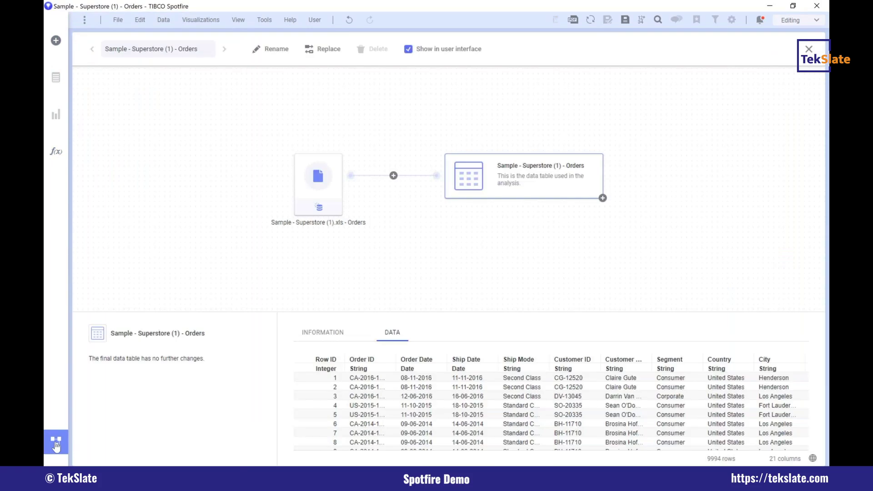
click(56, 443)
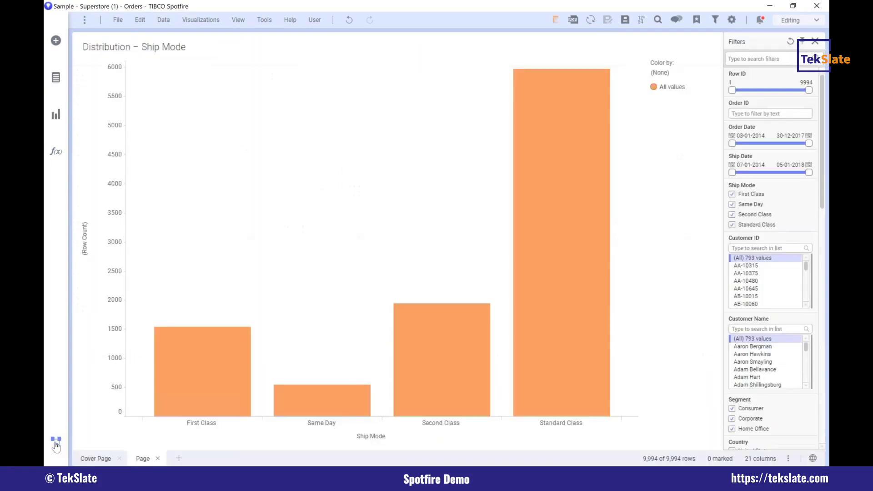
click(556, 94)
click(373, 163)
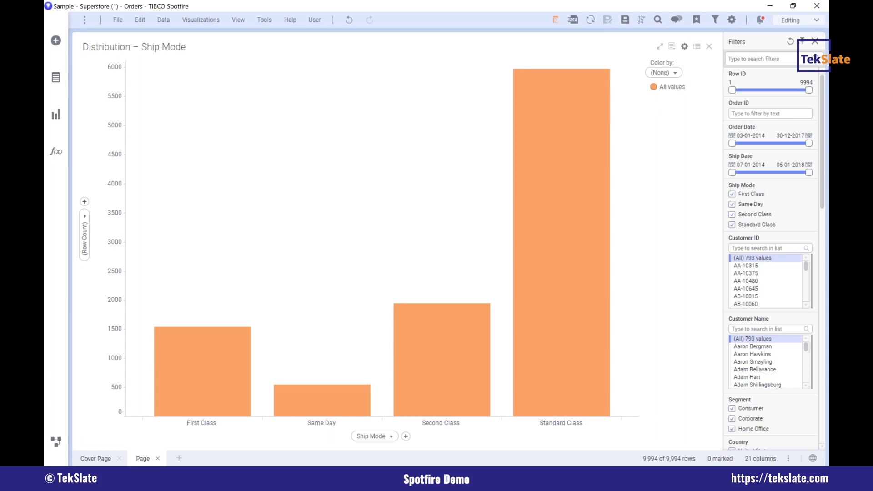
Step: Set the bar chart's category axis column to Region in its properties
click(686, 48)
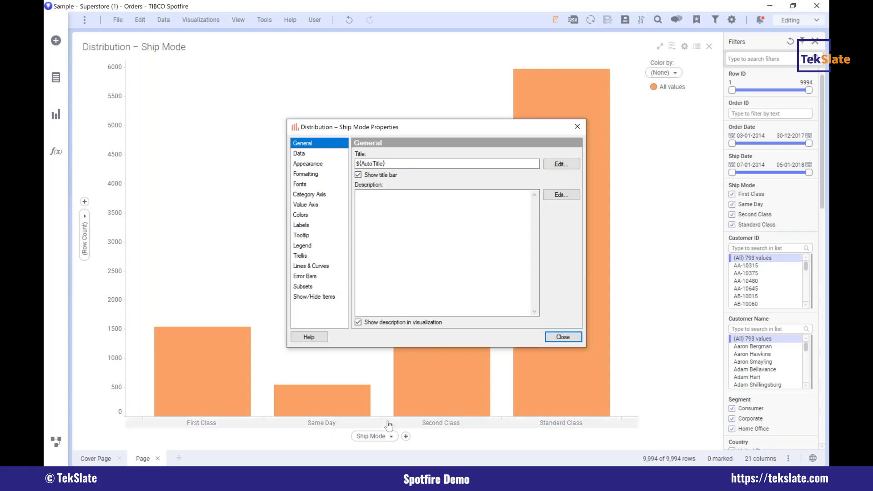
click(318, 197)
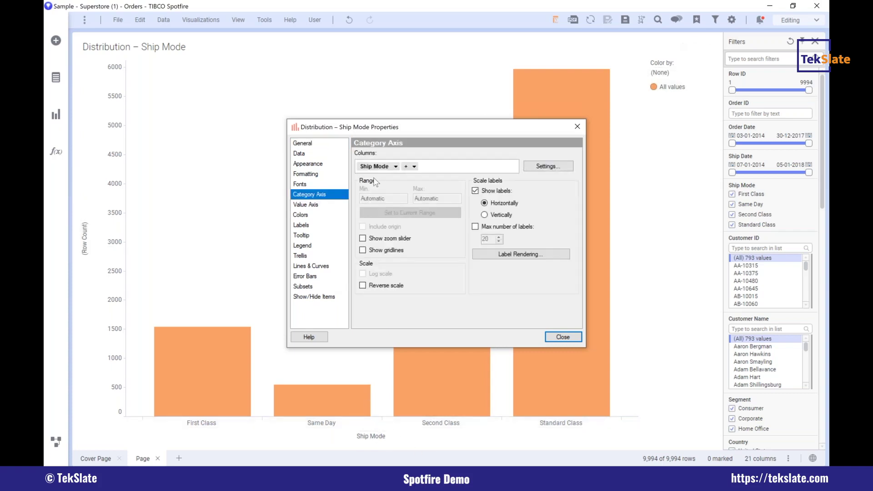
click(395, 167)
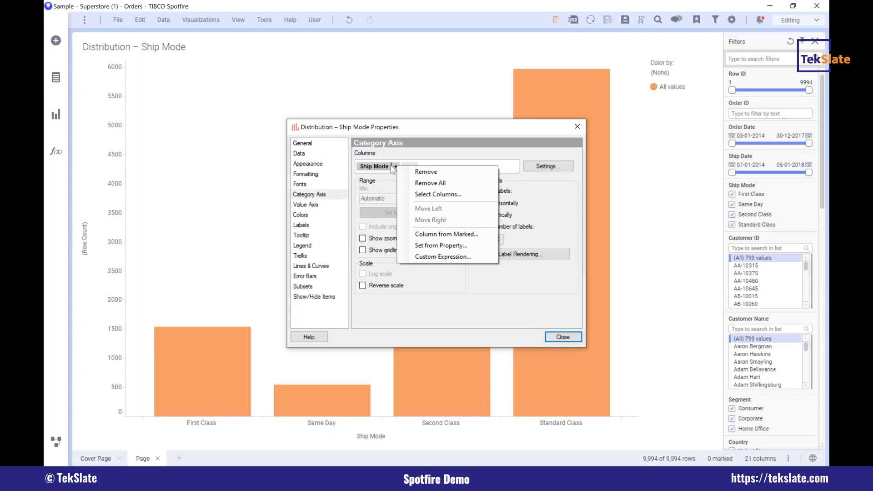
click(395, 167)
click(396, 167)
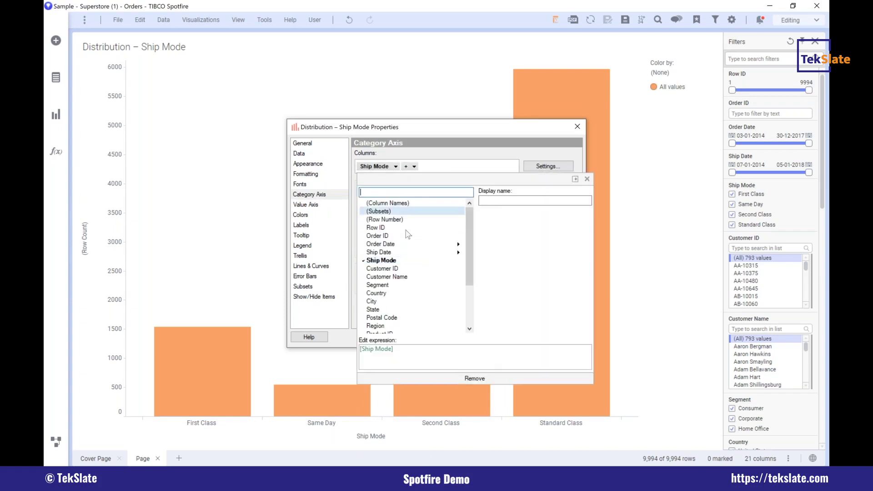
click(383, 318)
click(381, 326)
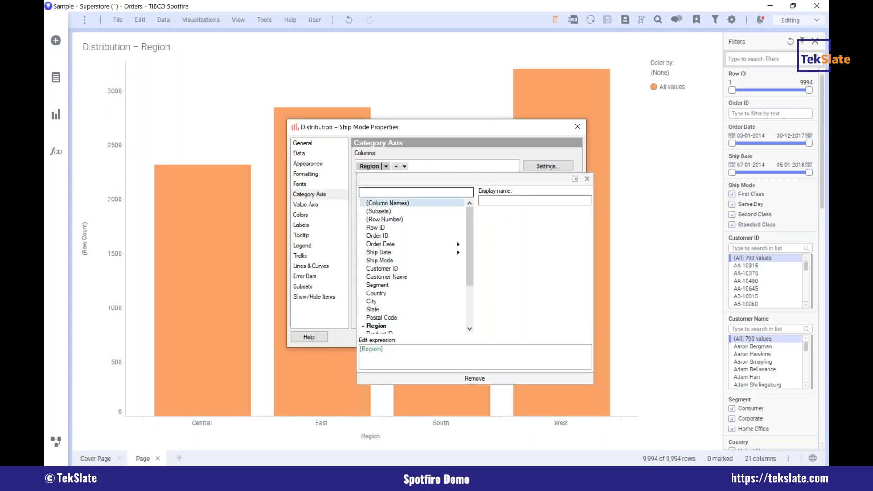
Step: Set the bar chart's value axis to the Sales column
click(306, 205)
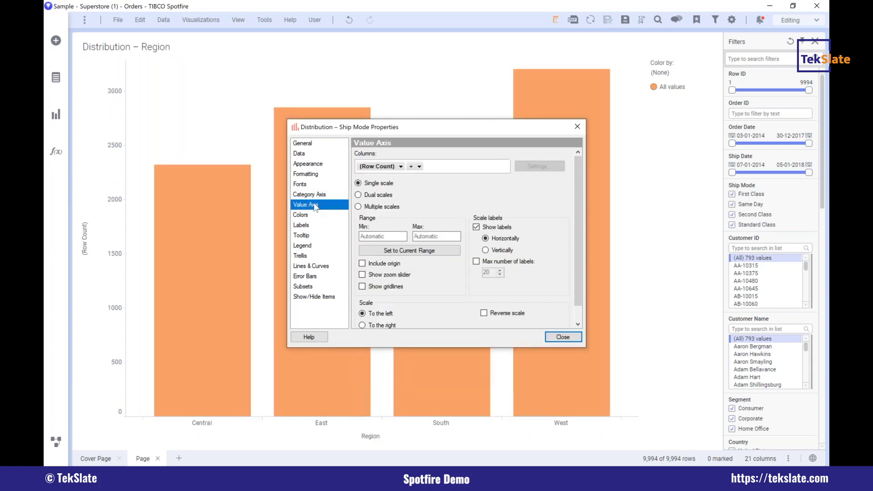
click(401, 167)
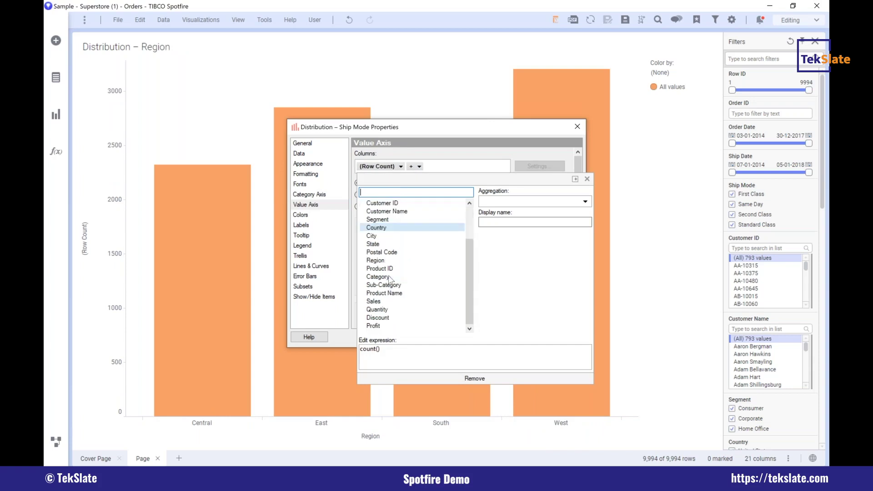
click(374, 301)
click(424, 151)
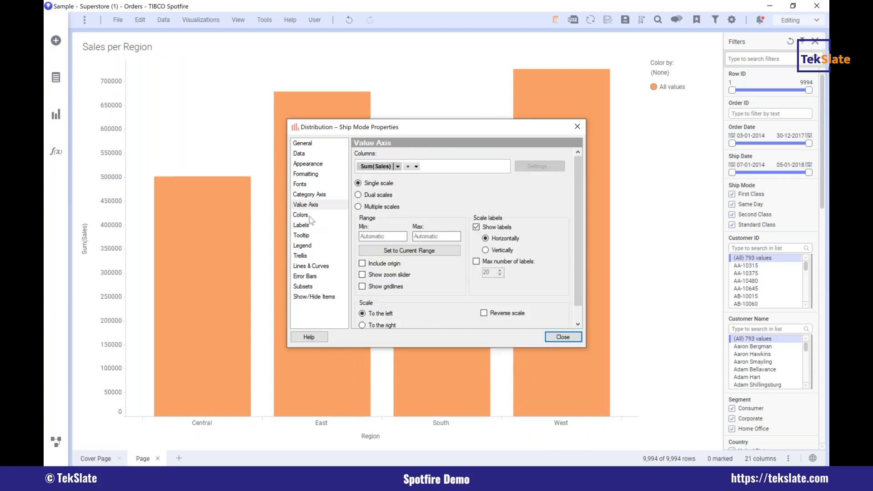
Step: Show labels for all bars, with complete bar and bar segment labels given as values
click(301, 225)
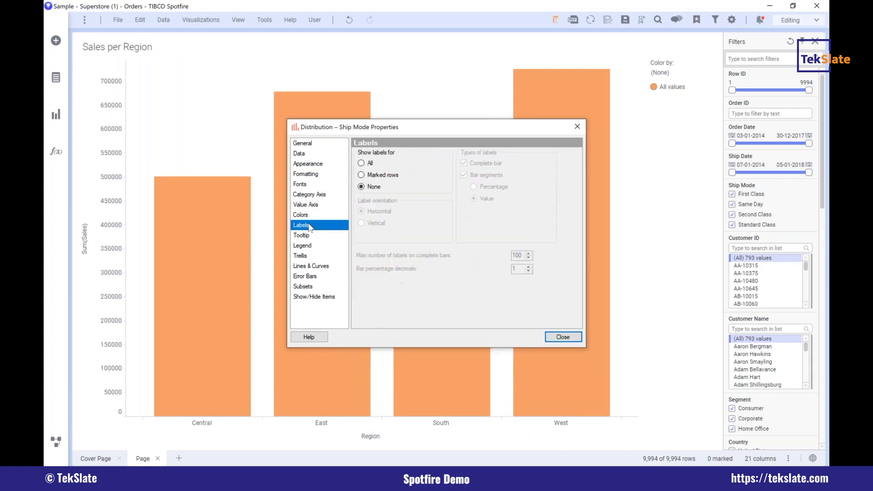
click(370, 165)
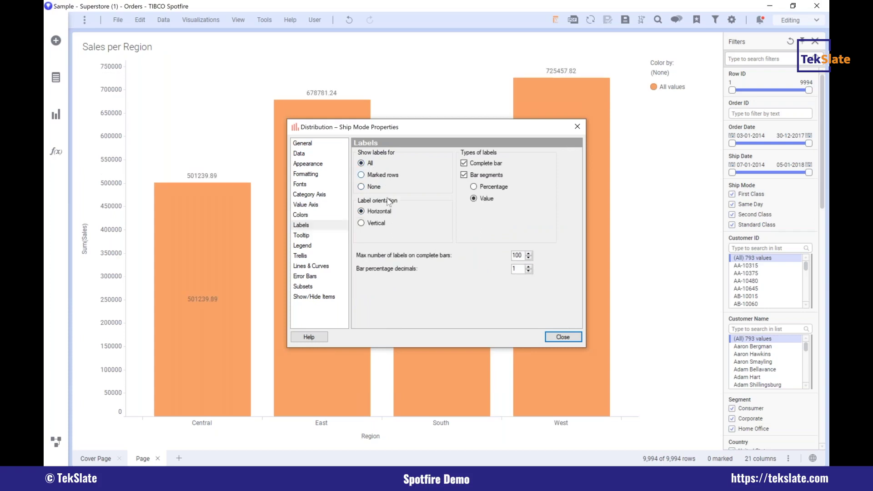
click(463, 176)
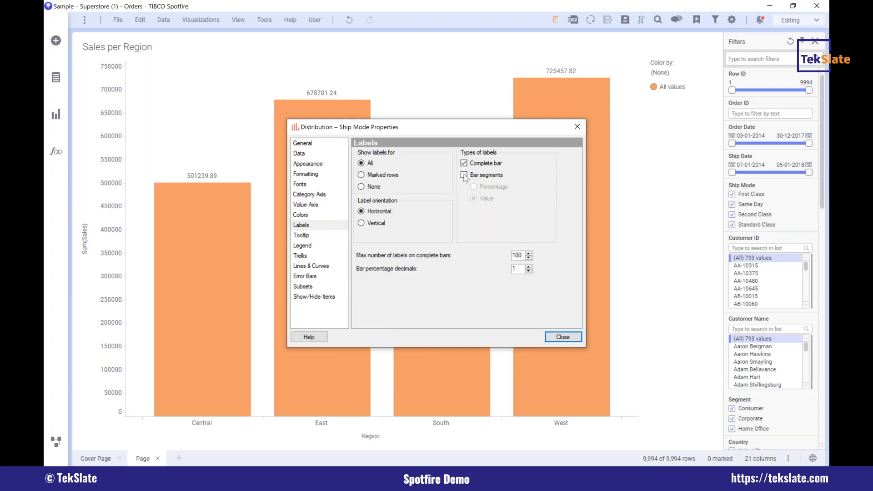
click(464, 176)
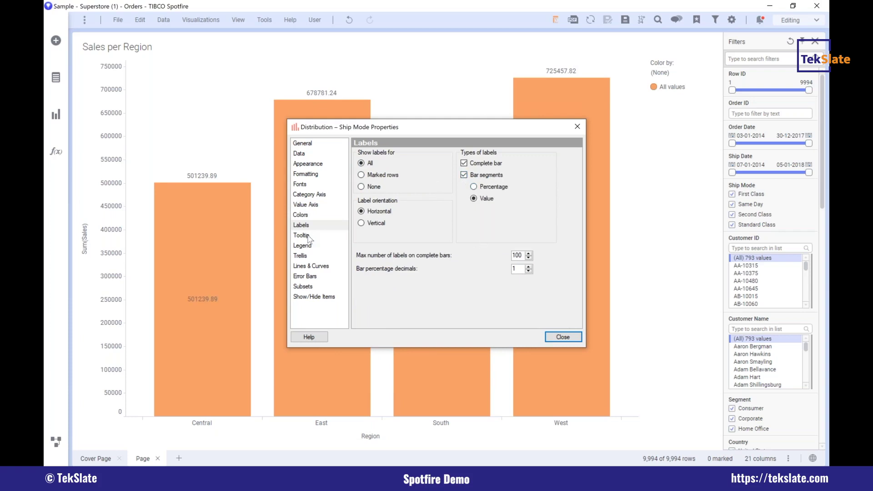
Step: Format the Sum(Sales) value axis as Currency with the short number format and 2 decimals
click(310, 176)
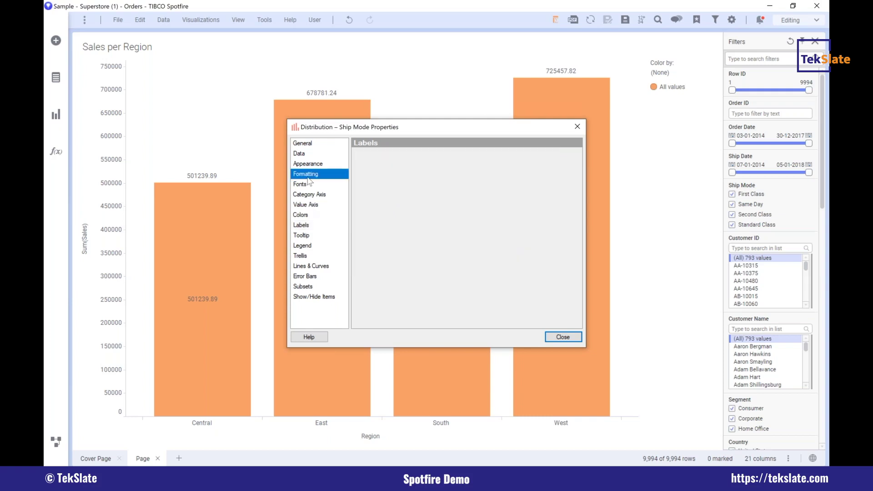
click(382, 181)
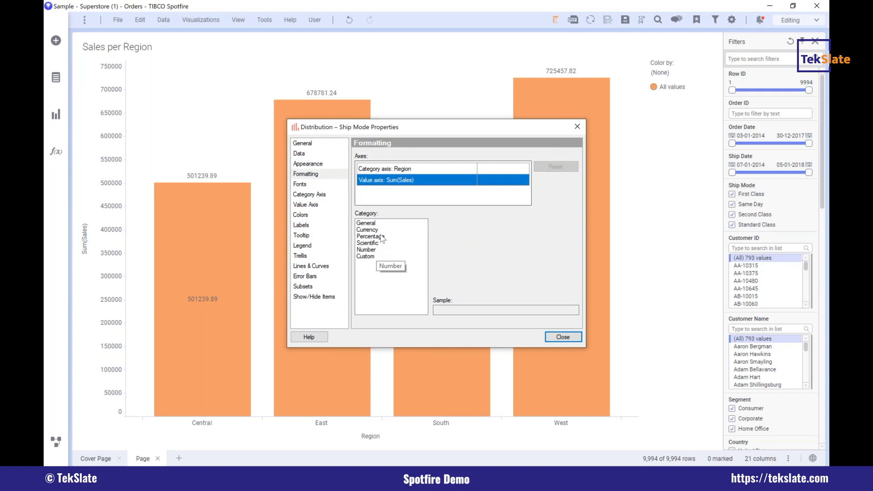
click(415, 231)
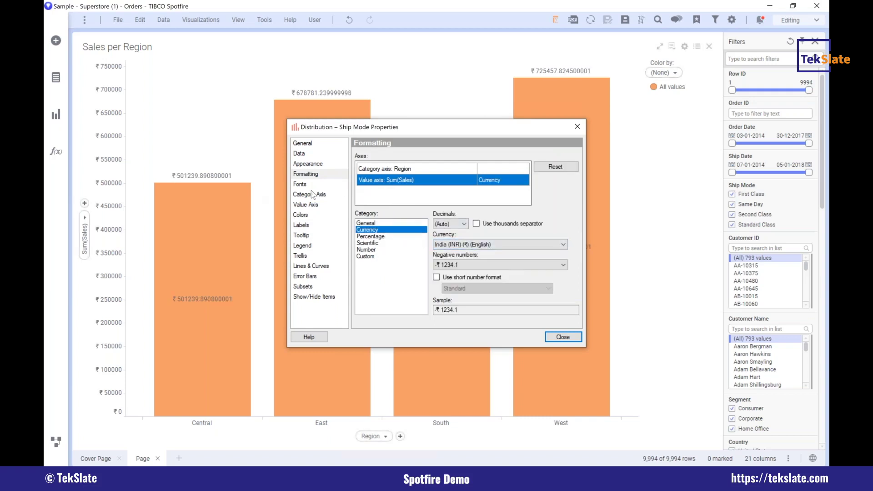
click(436, 277)
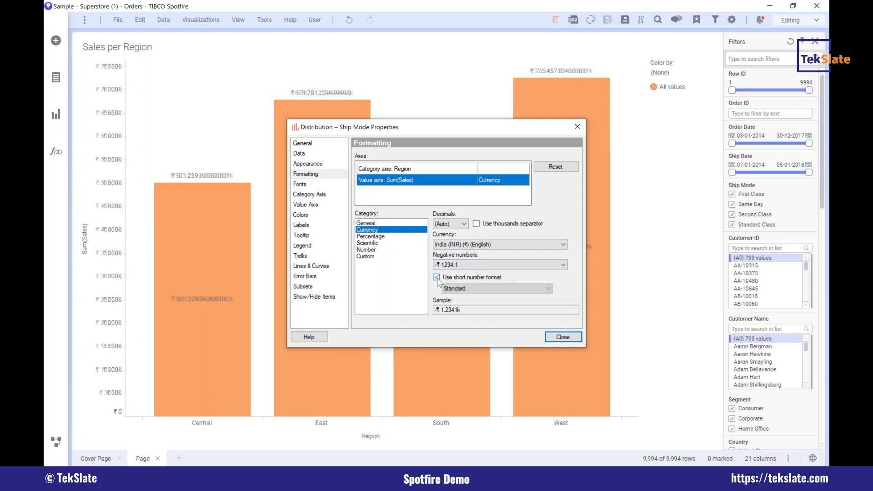
click(464, 224)
click(462, 253)
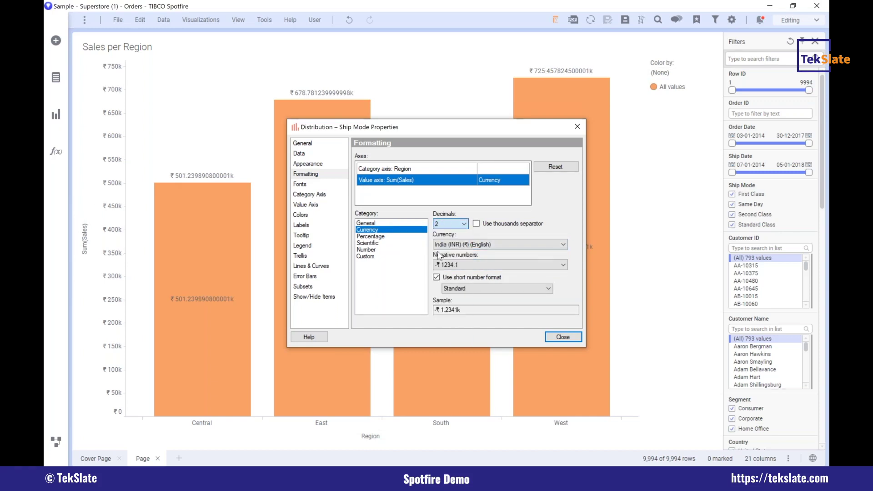
Step: Look through the available currencies for the Sum(Sales) value axis and close the chart properties
click(467, 246)
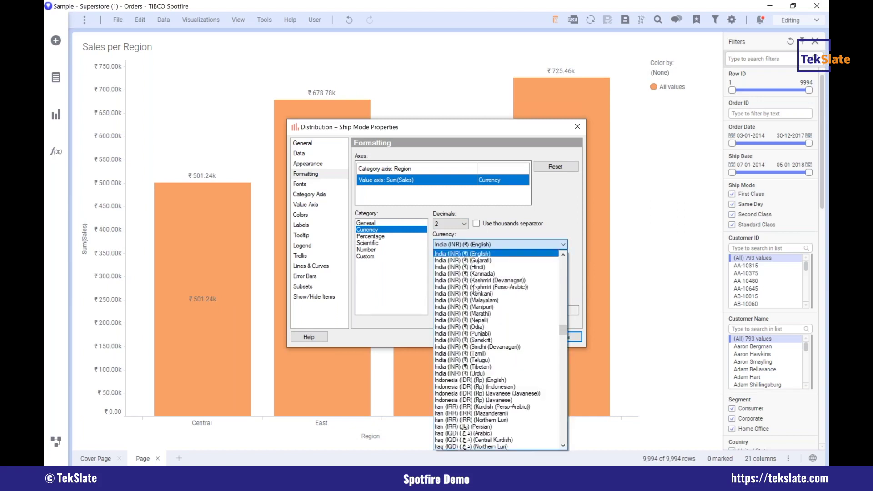
scroll(475, 322, down, 3)
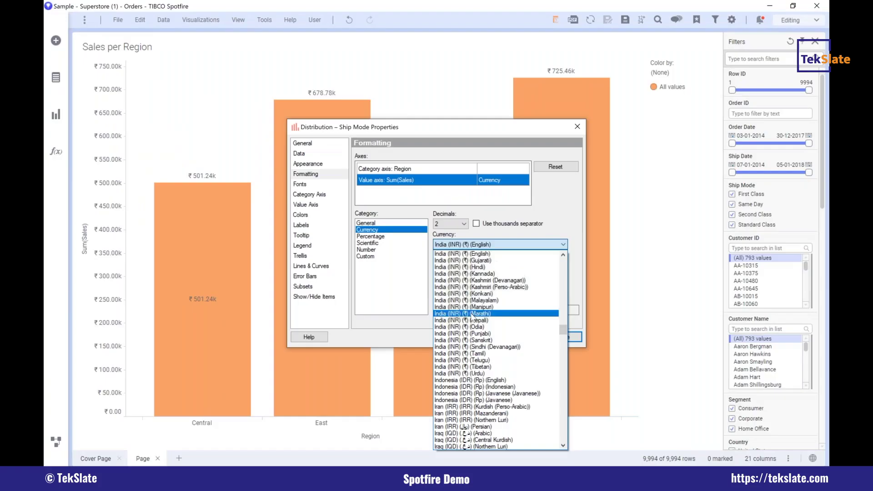
scroll(473, 318, down, 15)
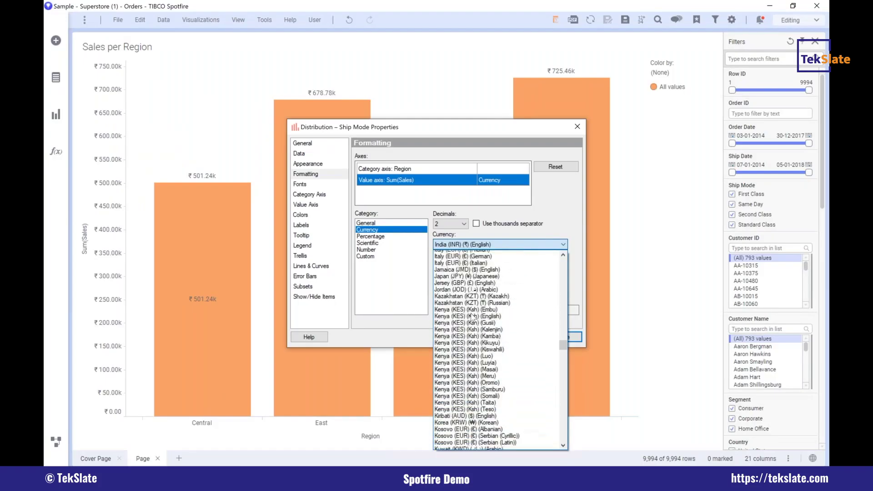
scroll(472, 320, down, 20)
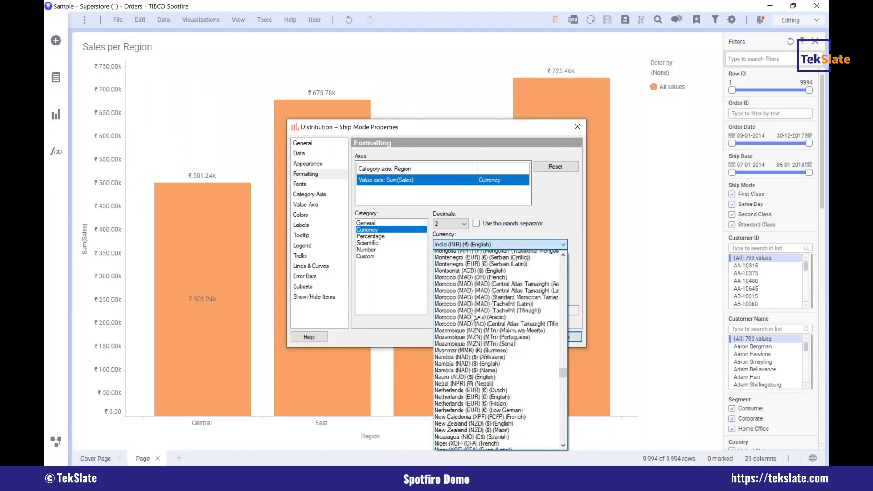
scroll(473, 317, down, 15)
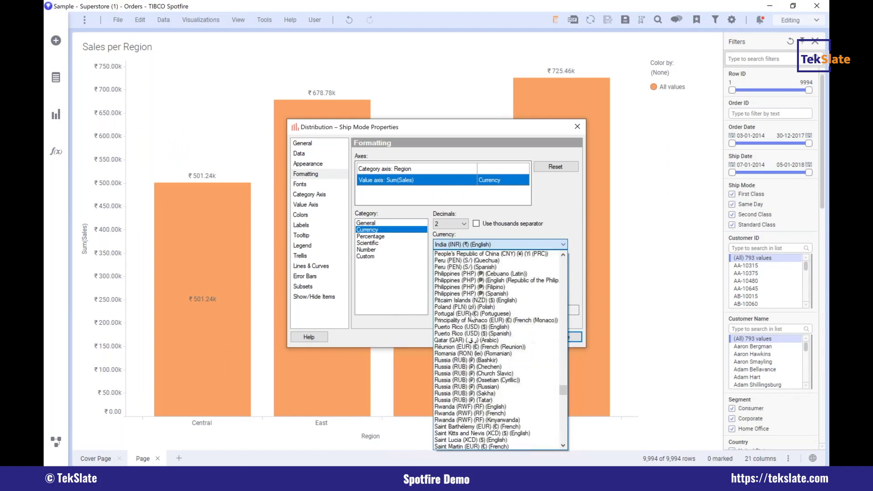
scroll(473, 318, down, 9)
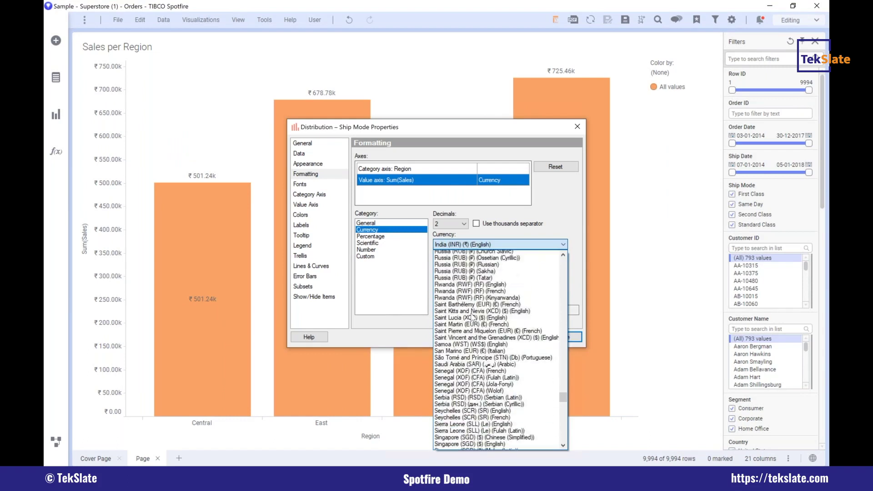
scroll(471, 317, down, 8)
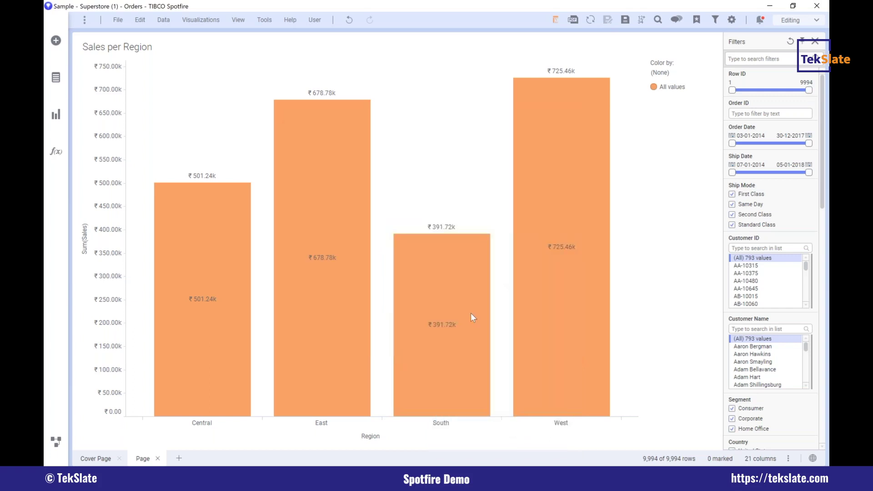
key(super+Tab)
click(190, 119)
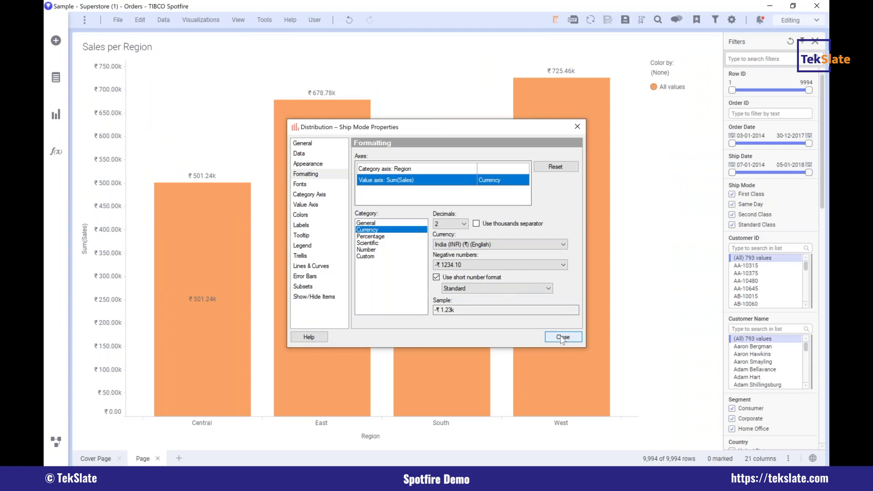
click(562, 338)
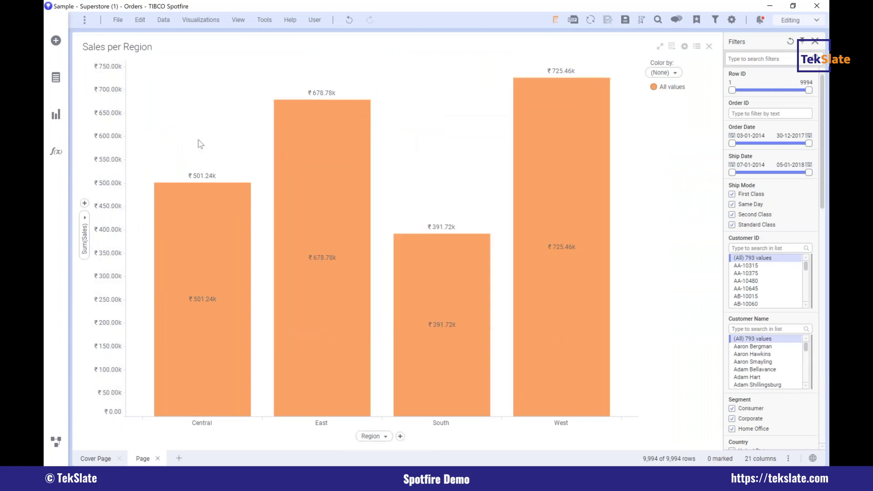
Step: Color the bars of the Sales per Region chart by the Category column
mouse_move(177, 194)
click(675, 74)
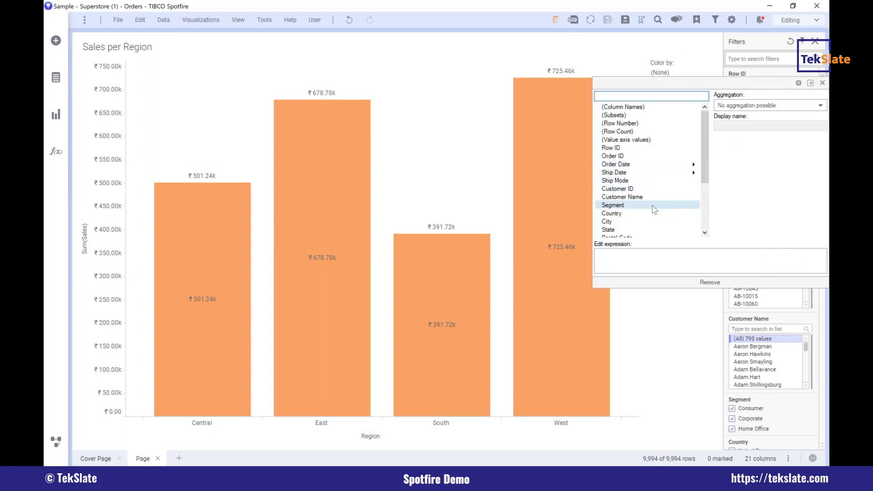
scroll(653, 209, down, 1)
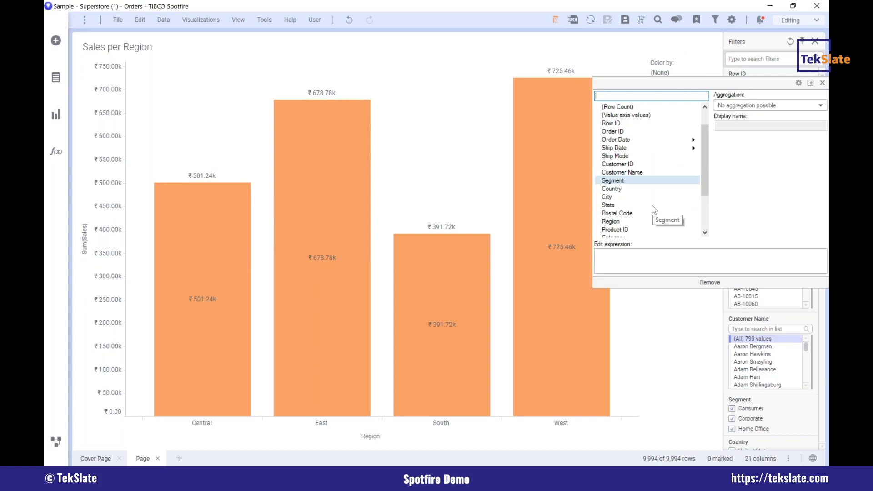
drag(708, 177, 707, 208)
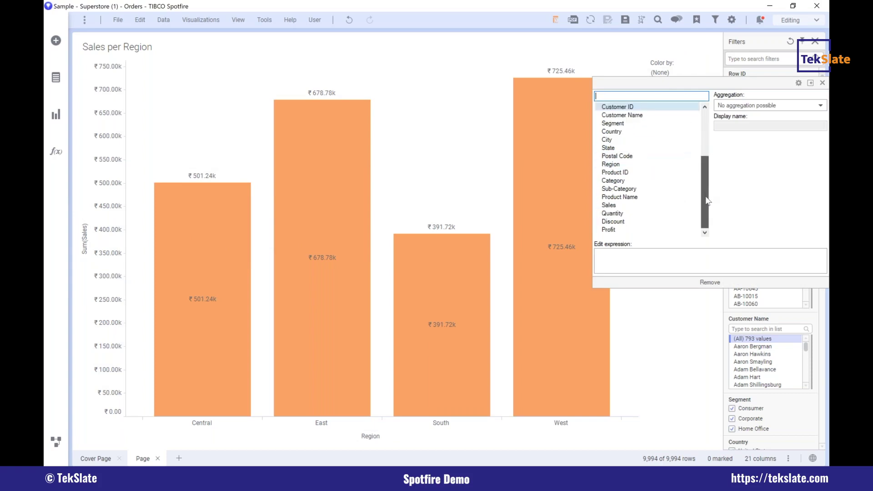
click(636, 180)
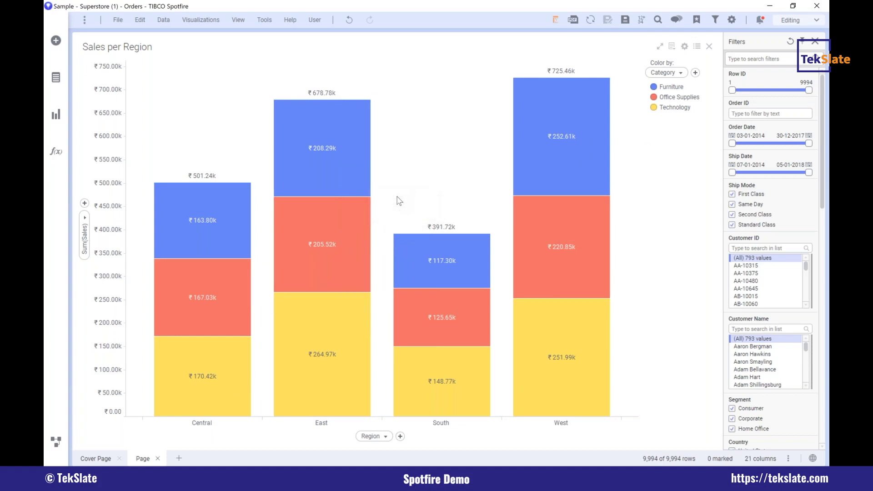
Step: Duplicate the Sales per Region chart and set the copy's category axis to the State column
right_click(388, 159)
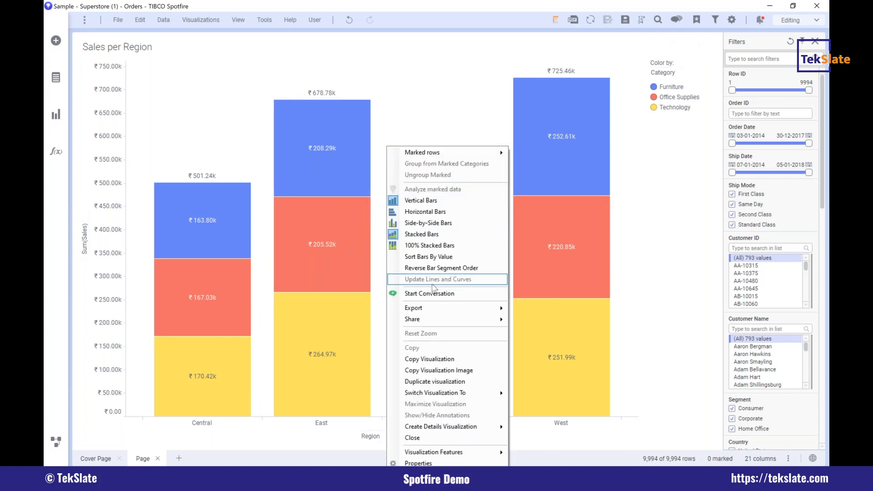
click(439, 382)
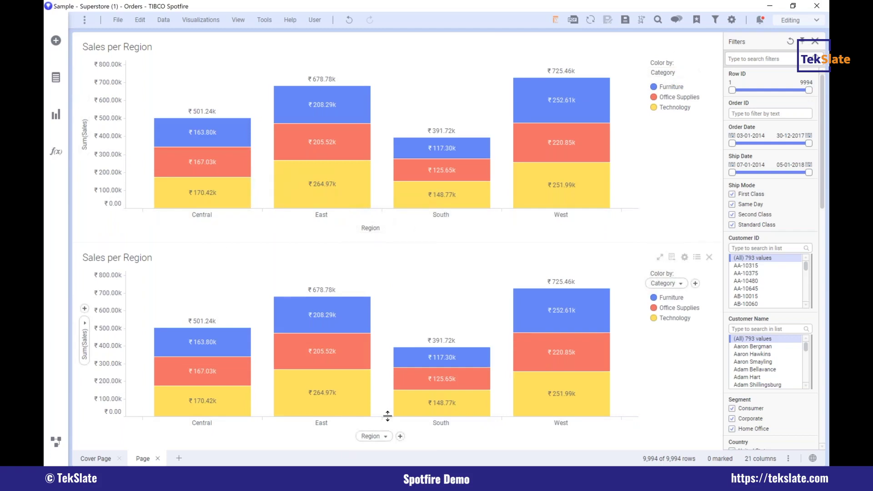
click(371, 436)
scroll(402, 388, down, 5)
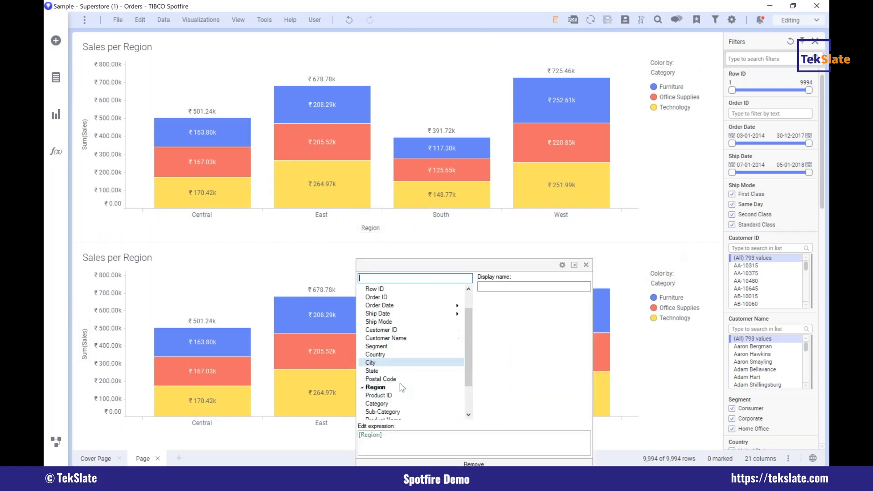
click(404, 329)
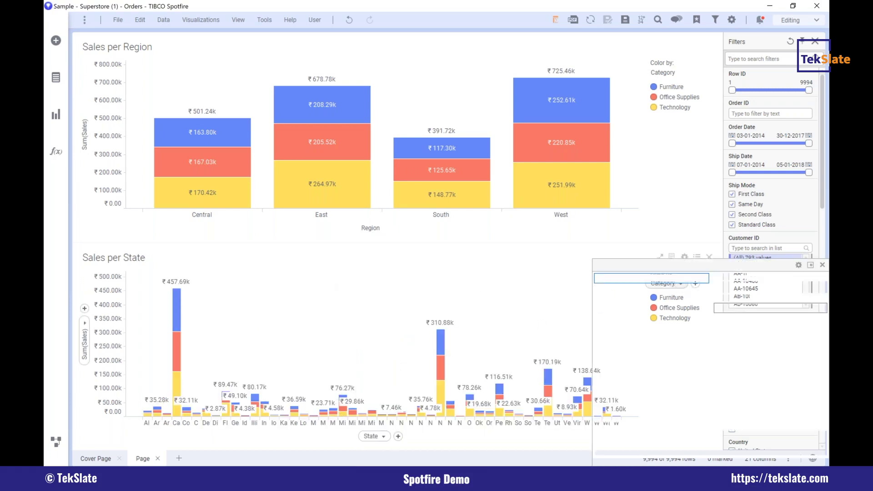
Step: Remove the Category coloring from the Sales per State chart
click(678, 283)
click(710, 464)
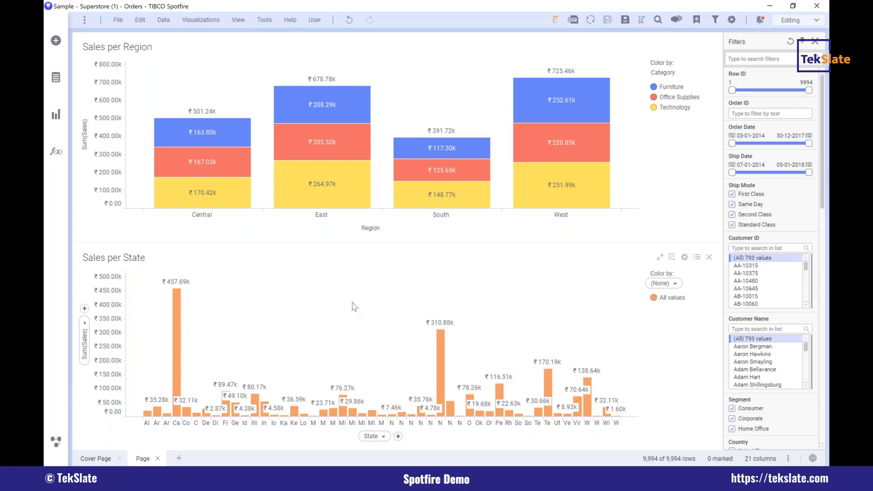
Step: Mark individual category segments in the Sales per Region chart to examine the corresponding states in the Sales per State chart, and clear the marking
mouse_move(197, 149)
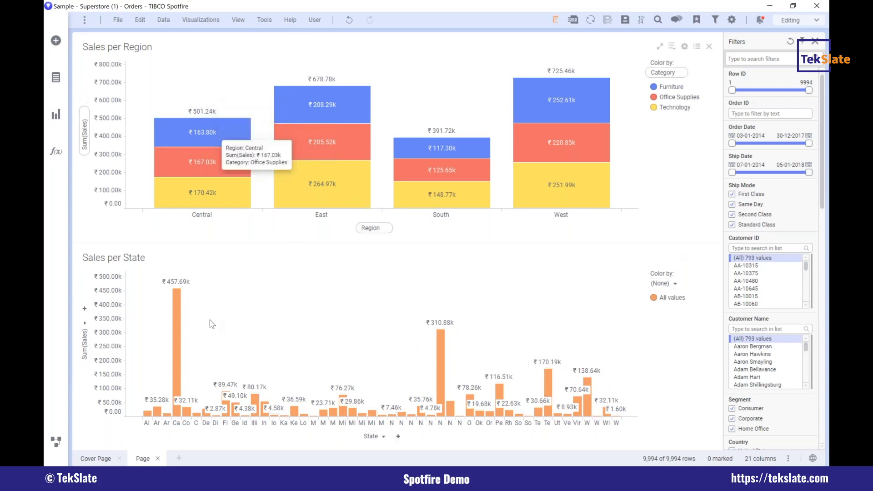
click(198, 133)
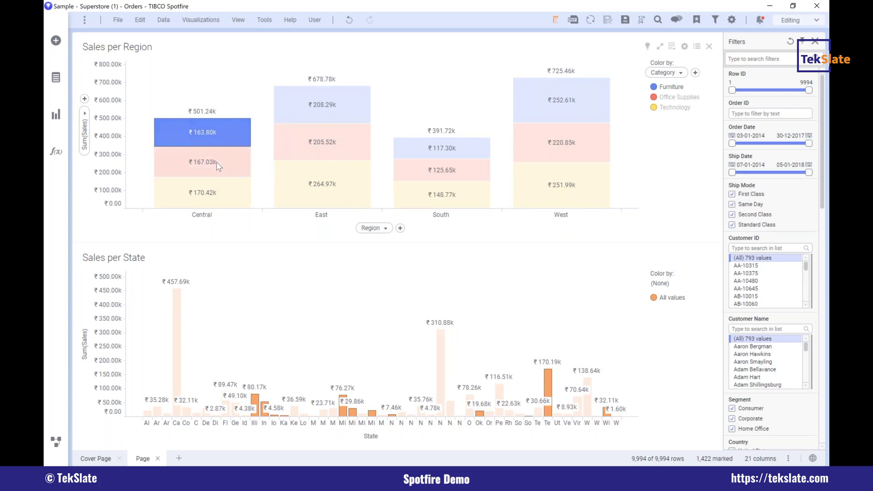
click(217, 166)
click(344, 105)
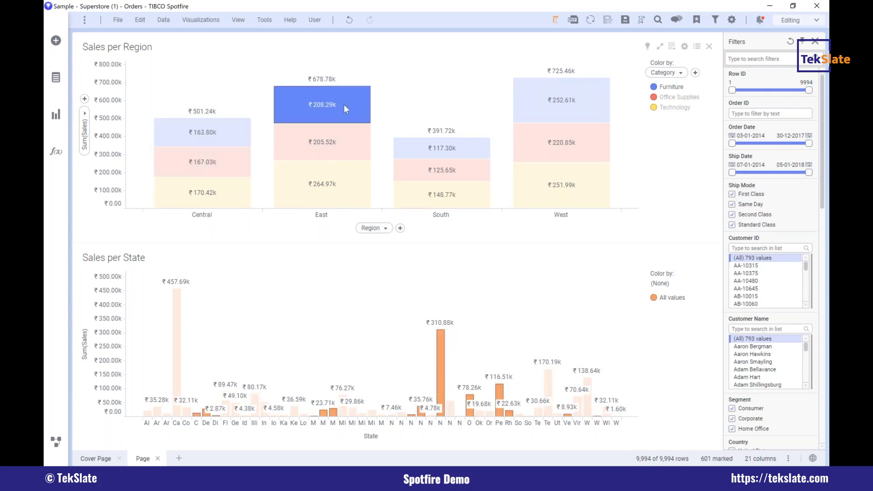
mouse_move(333, 94)
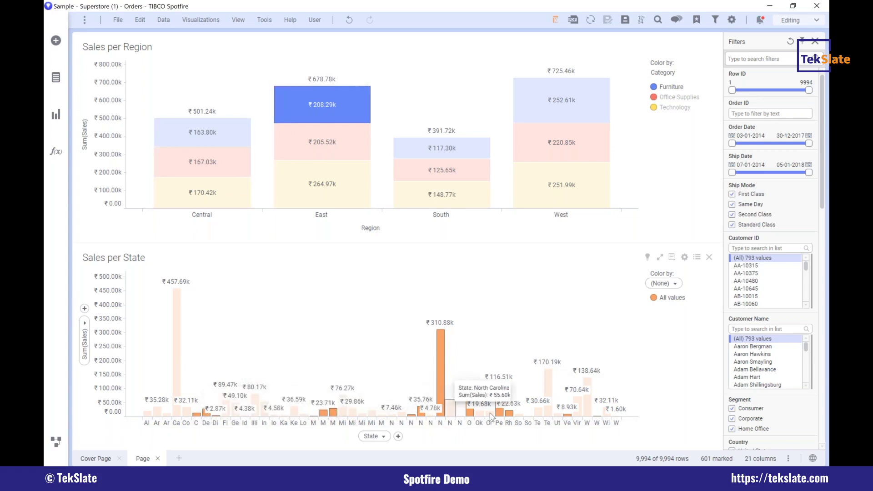
click(340, 147)
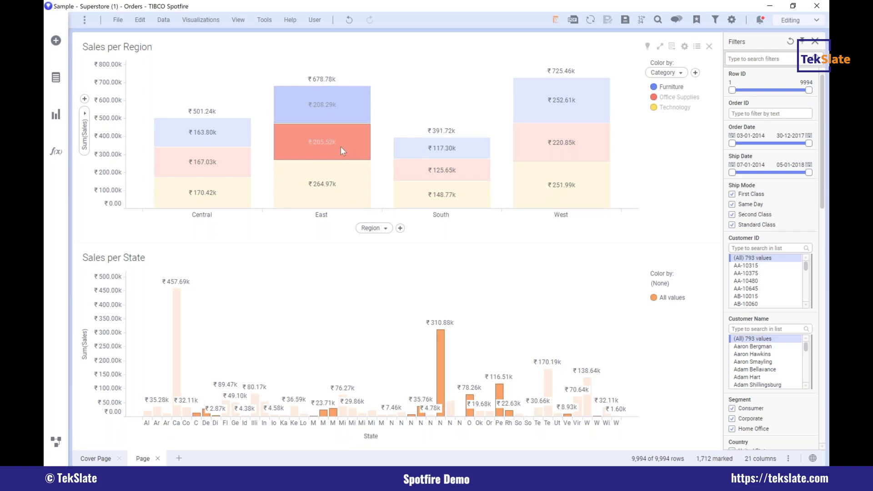
click(334, 185)
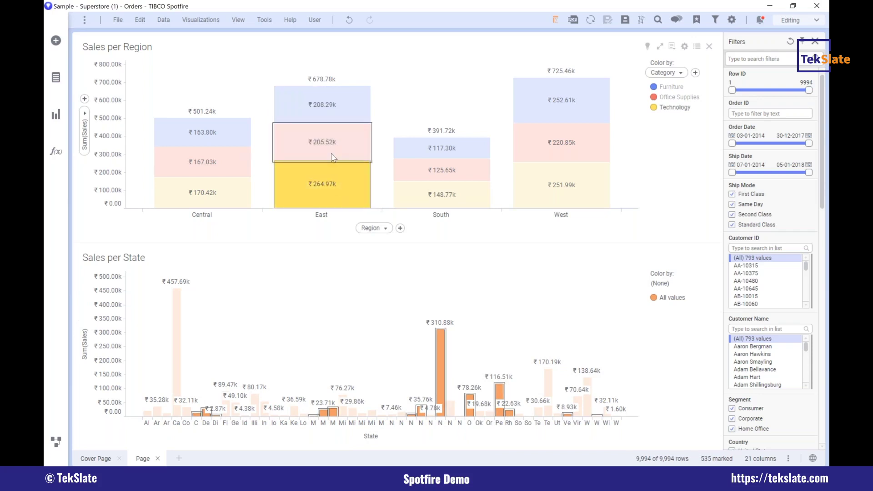
click(331, 130)
click(330, 113)
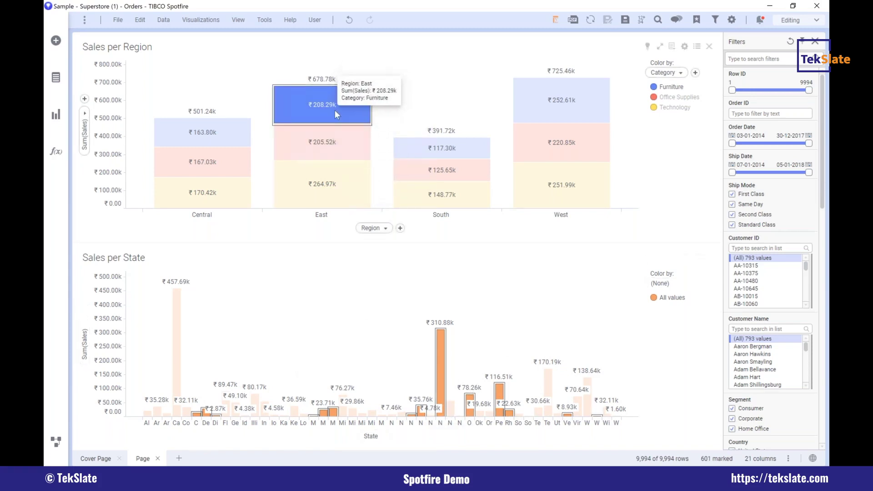
click(329, 135)
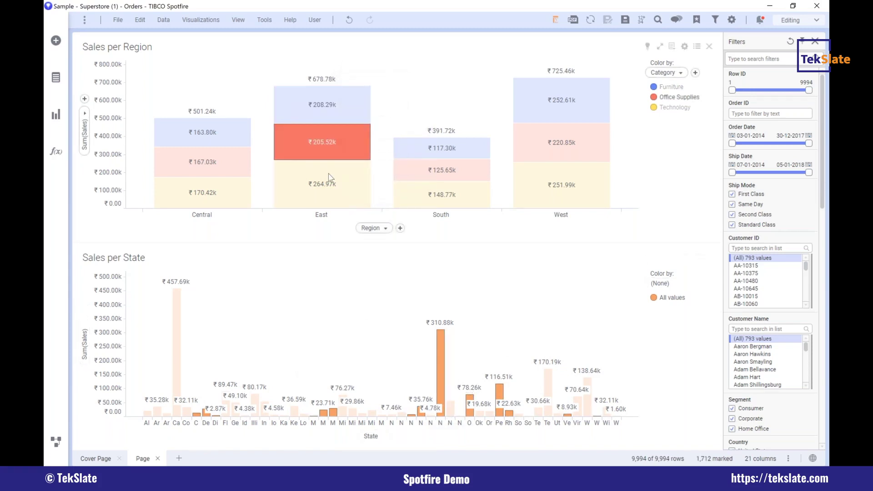
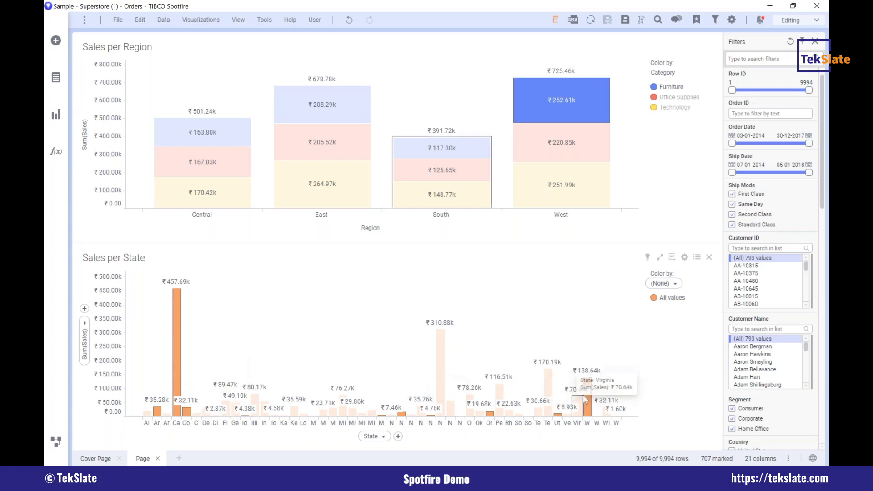
mouse_move(587, 399)
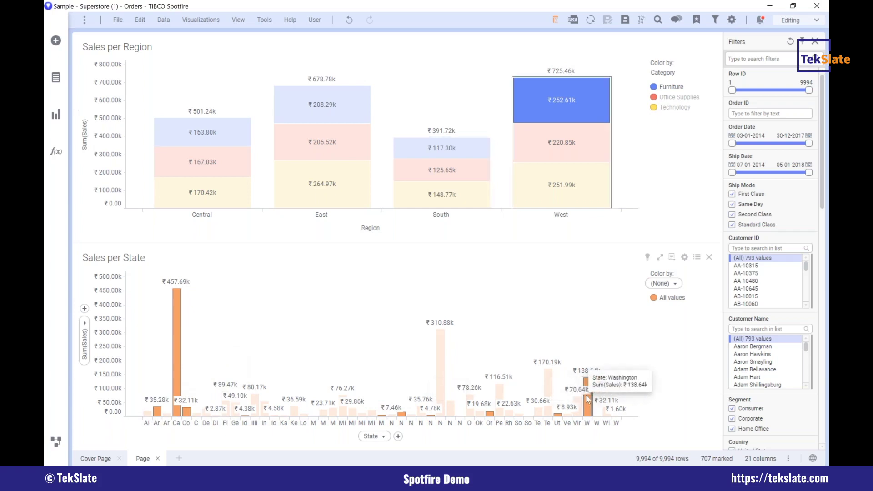
click(438, 126)
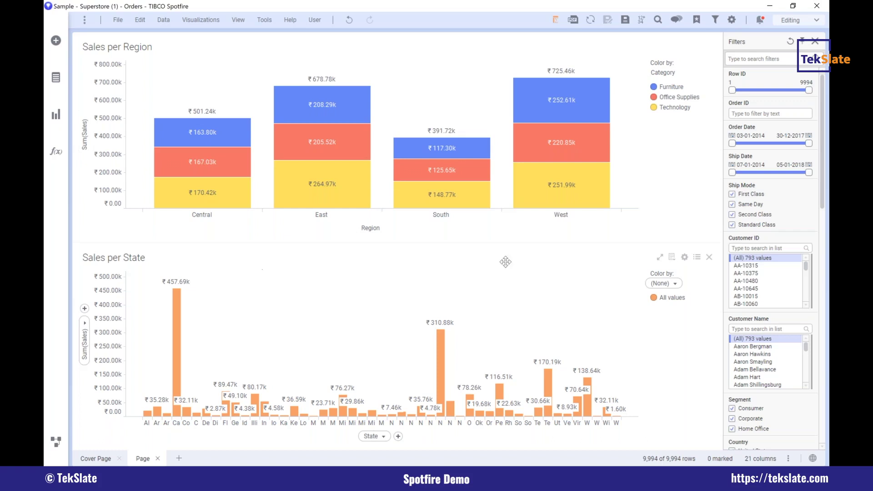
Step: Limit the Sales per State chart's data using Marking, showing All data if no items are marked in the master visualizations
click(686, 258)
click(310, 154)
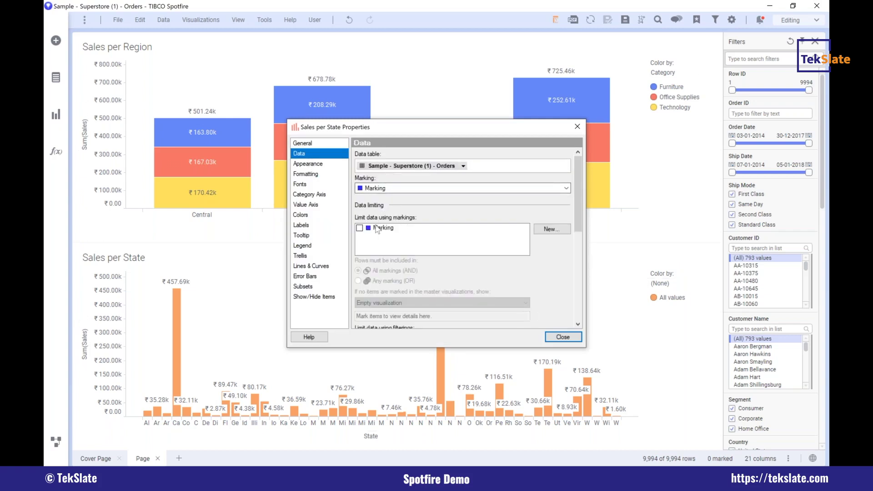
click(360, 229)
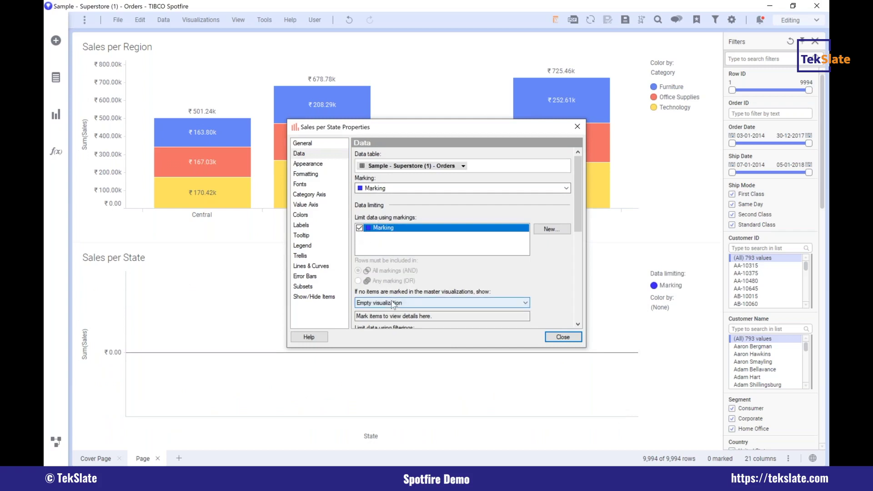
click(406, 304)
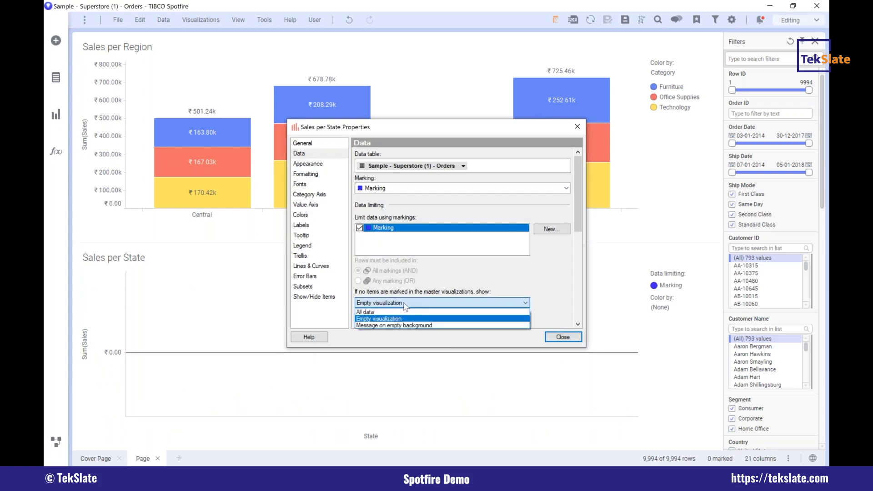
click(382, 313)
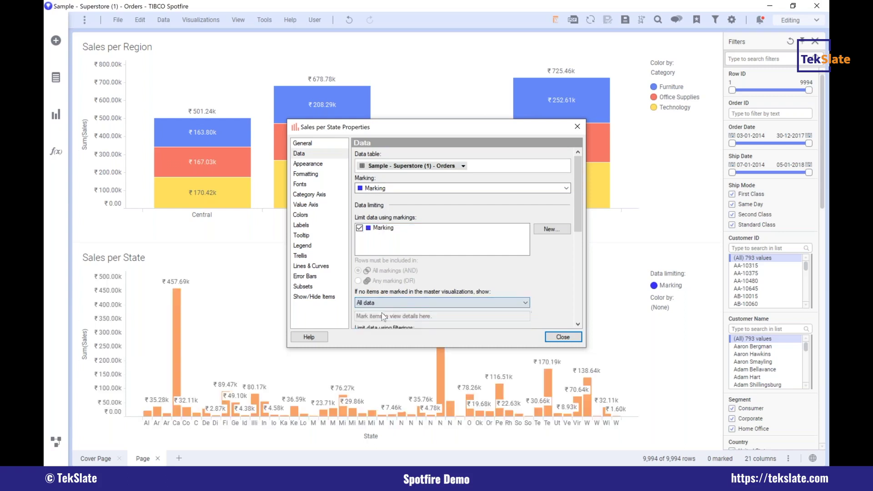
click(562, 337)
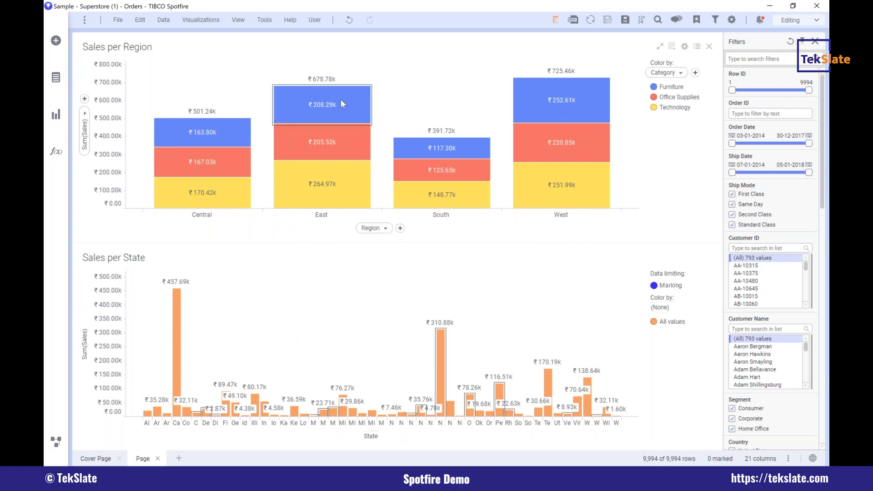
mouse_move(342, 99)
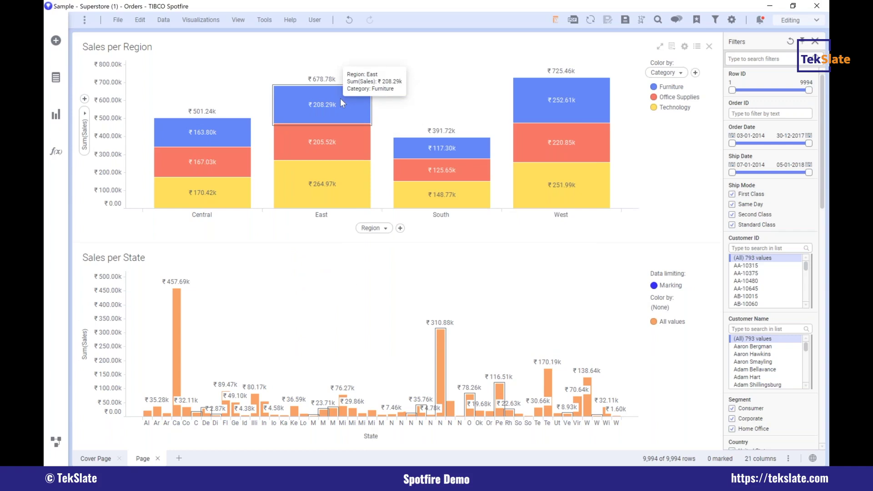
Step: Mark the East region's Furniture, Office Supplies and Technology segments one at a time to examine their sales per state
click(340, 99)
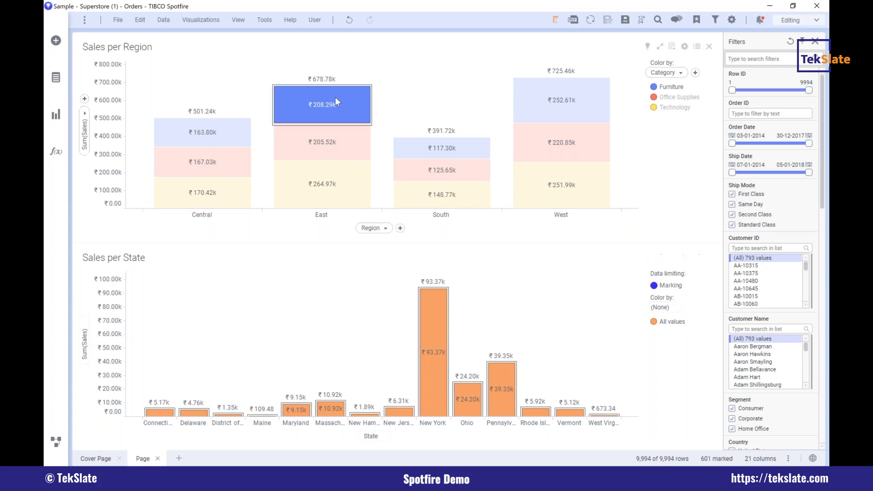
mouse_move(335, 98)
right_click(314, 143)
key(Escape)
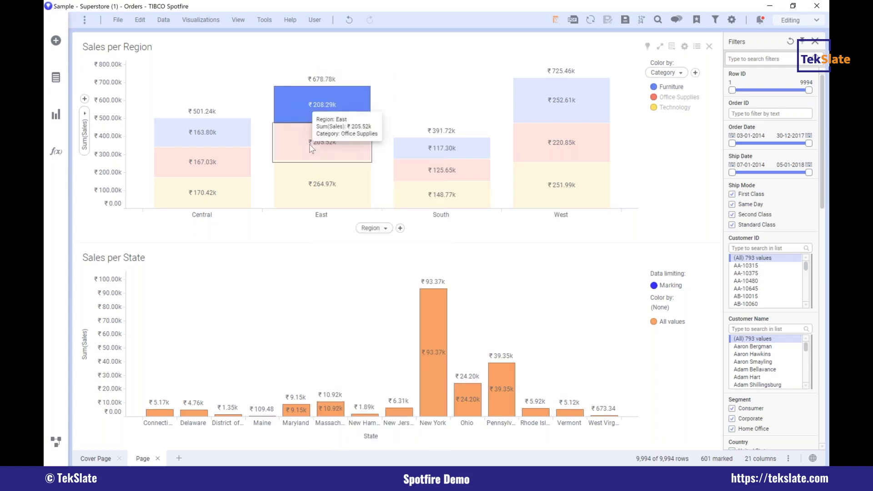
click(311, 147)
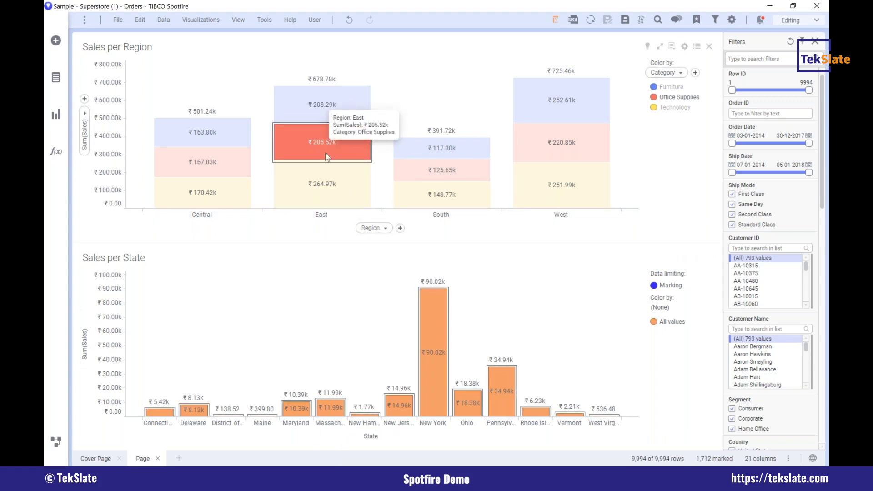
click(334, 189)
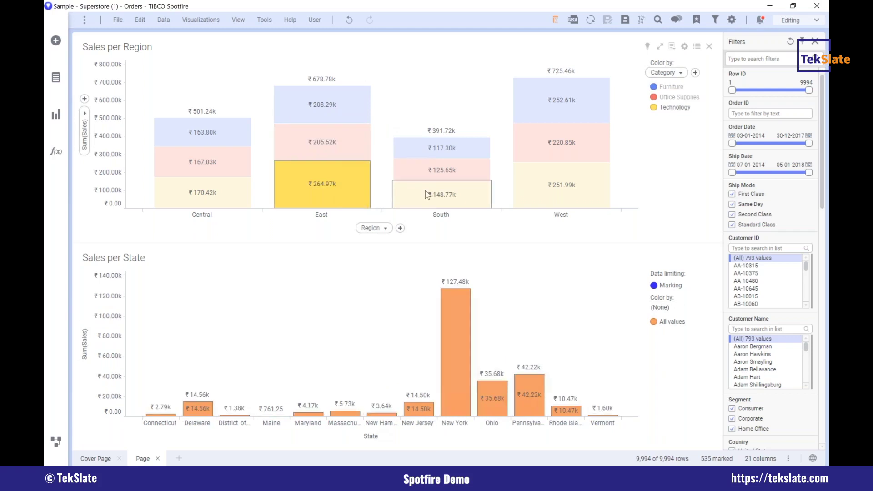
Step: Mark the South and West regions' category segments one at a time to compare their sales per state, and clear the marking
click(429, 195)
click(438, 175)
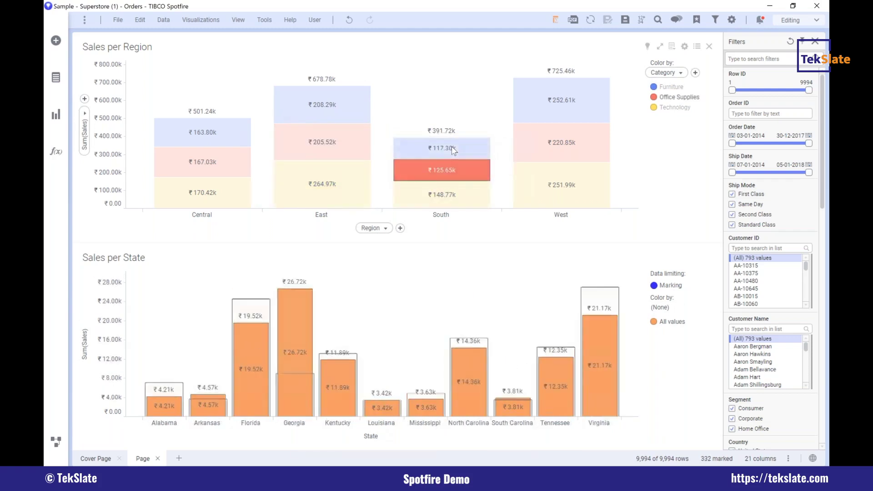
click(440, 147)
click(555, 112)
click(555, 145)
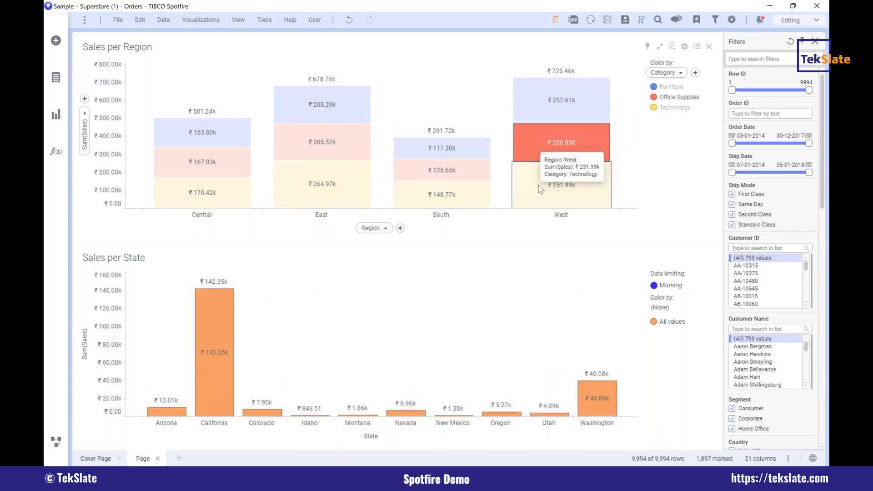
click(554, 186)
click(449, 114)
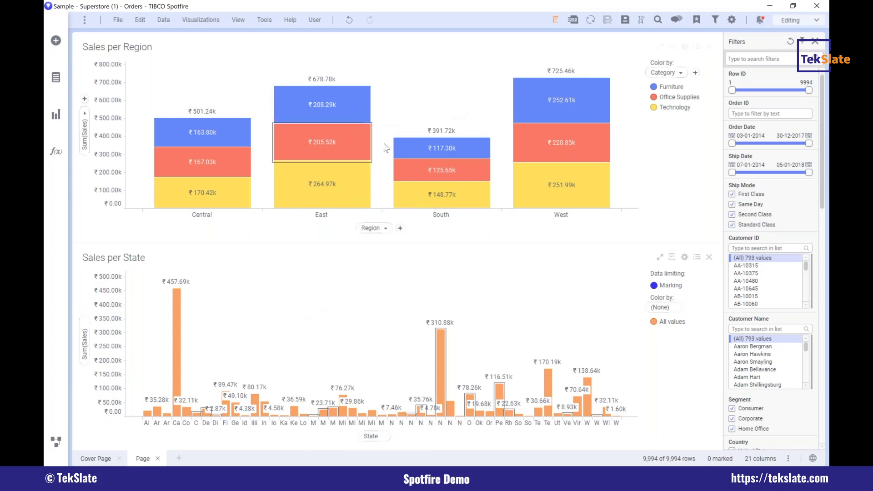
Step: Mark East's Office Supplies and Furniture segments in turn to recheck the linked state chart, and clear the marking
click(324, 132)
click(339, 104)
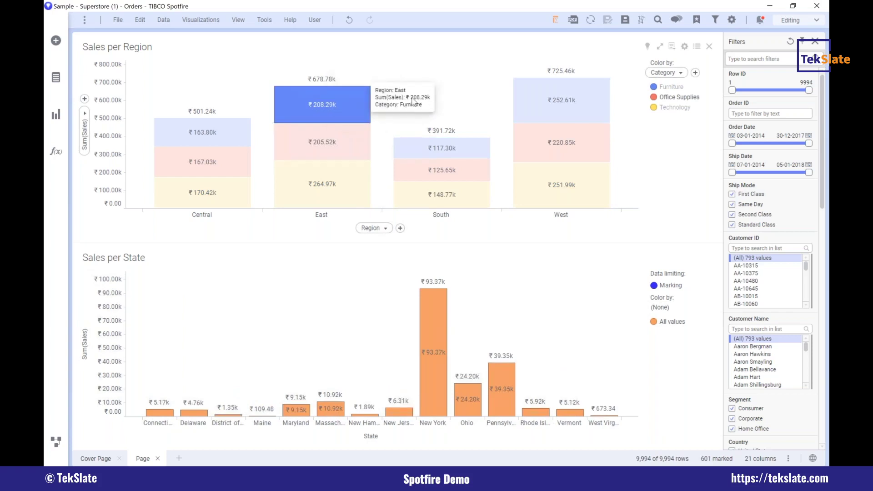
click(414, 102)
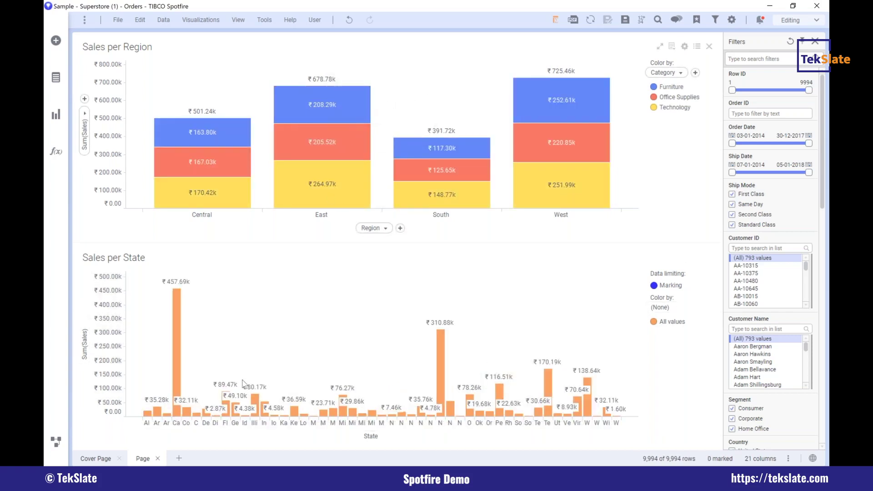
Step: Create a pie chart details visualization from the Sales per State chart and widen the state chart beside it
right_click(326, 332)
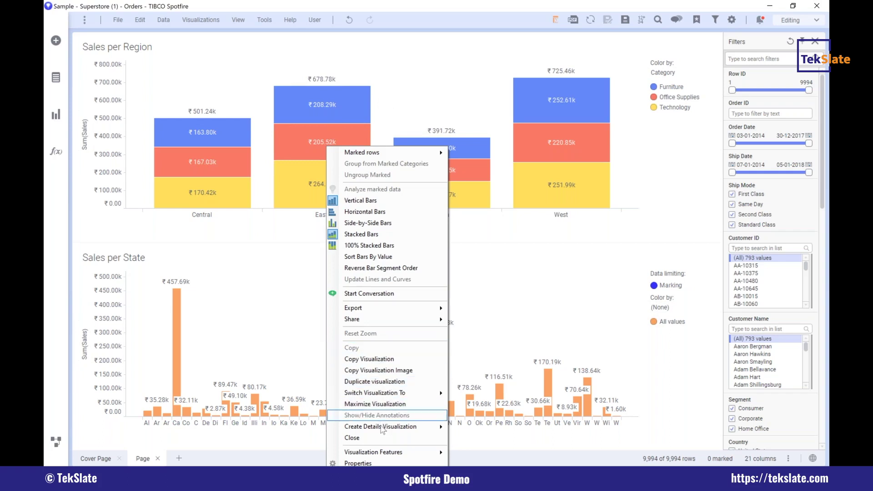
mouse_move(384, 428)
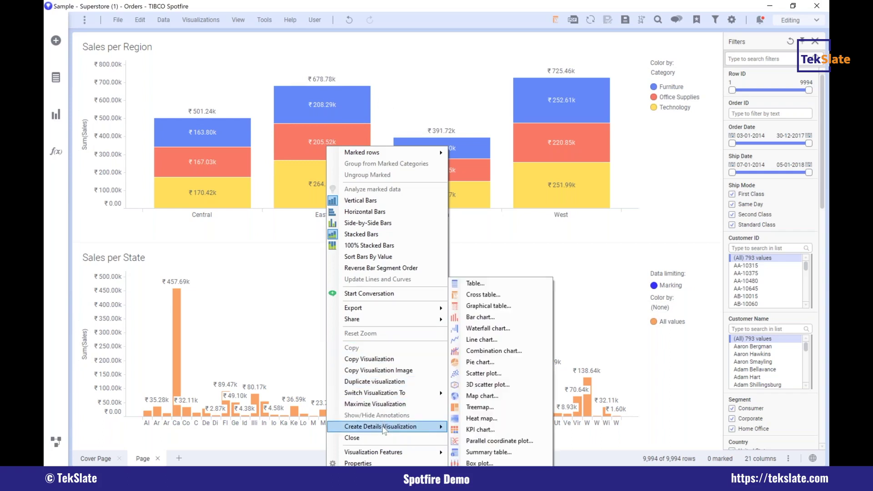
click(482, 363)
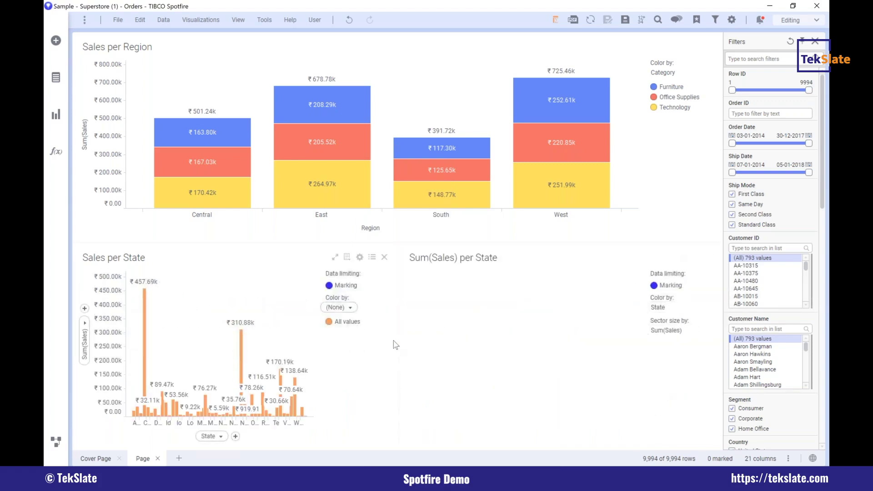
drag(399, 341, 477, 341)
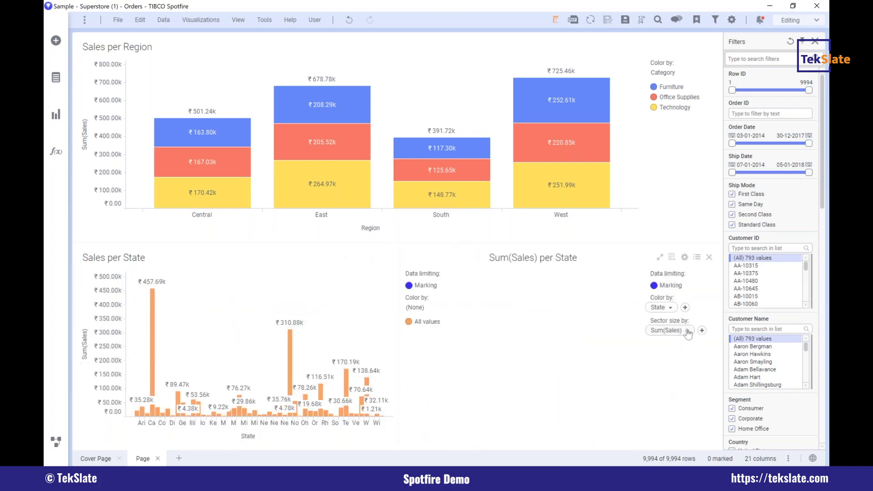
Step: Color the new pie chart by Segment and mark East's Office Supplies segment in the Sales per Region chart
click(662, 307)
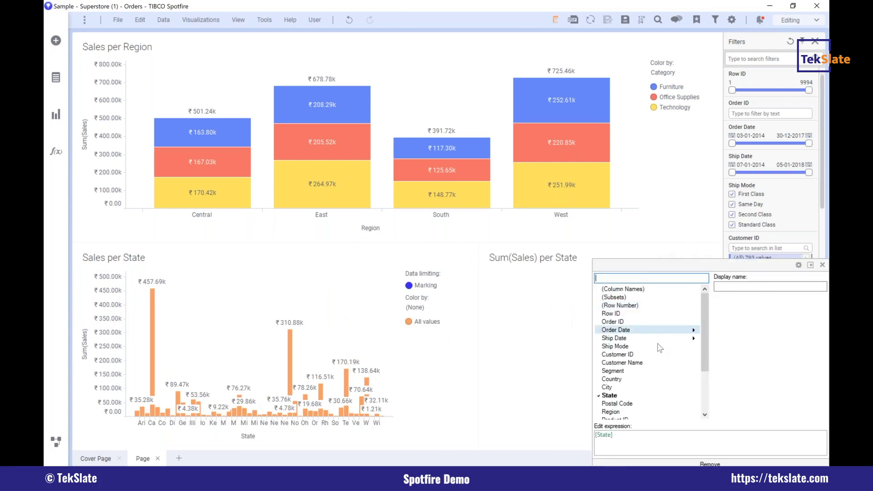
click(614, 370)
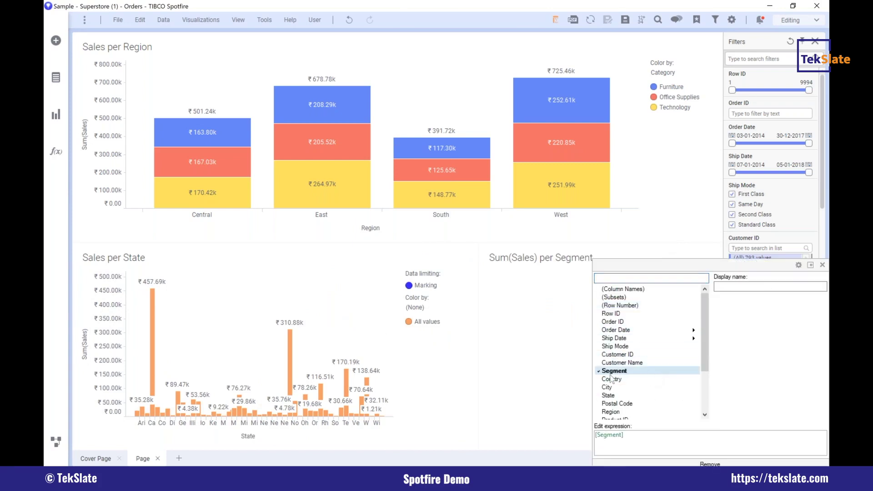
click(324, 132)
mouse_move(609, 363)
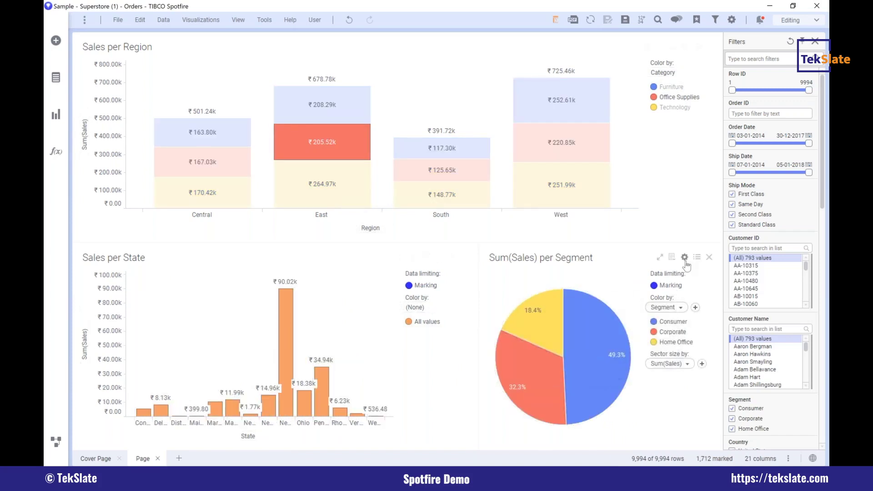
click(440, 258)
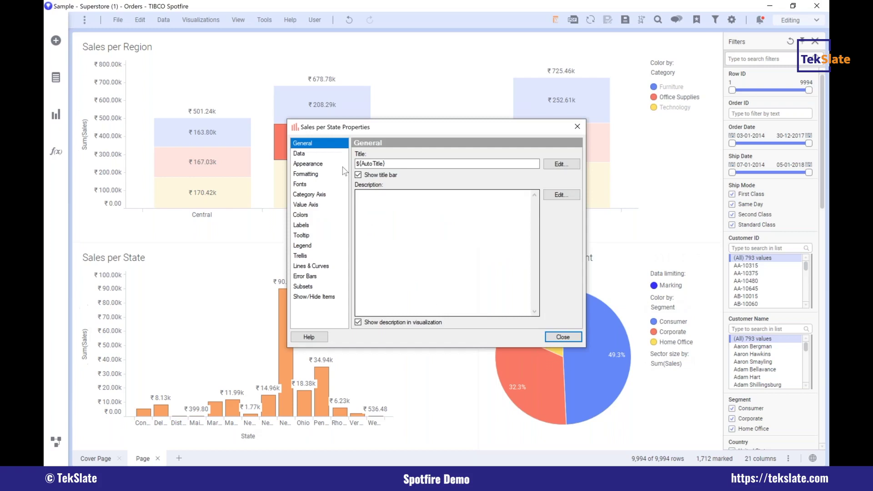
click(319, 154)
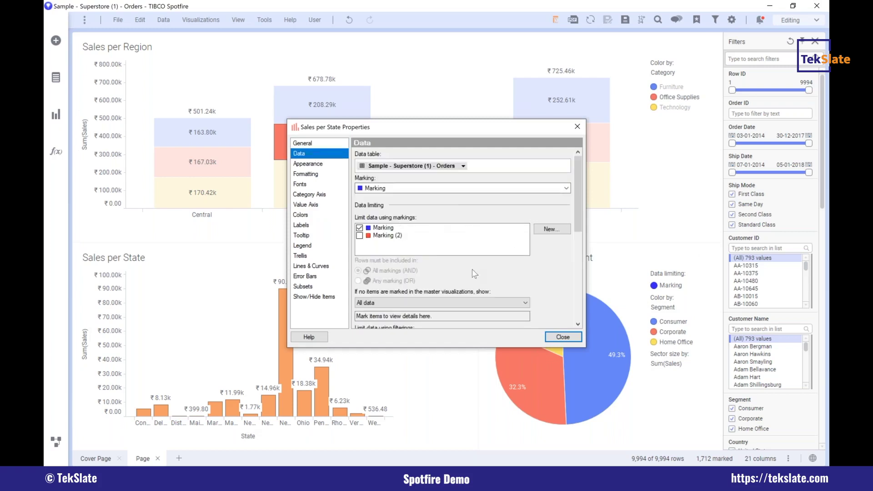
click(360, 228)
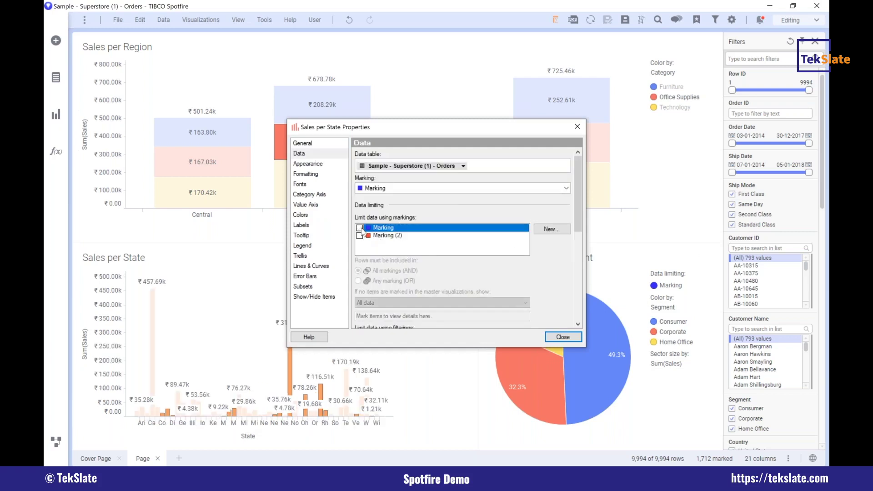
click(360, 236)
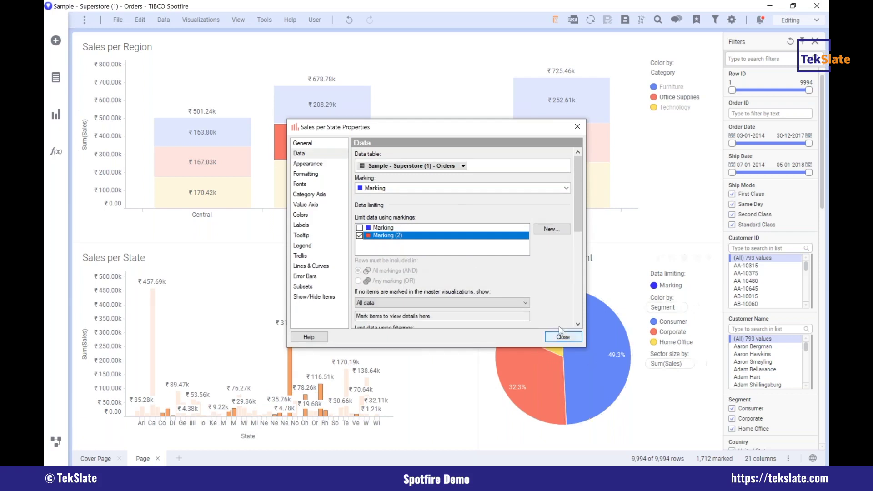
click(360, 228)
click(360, 236)
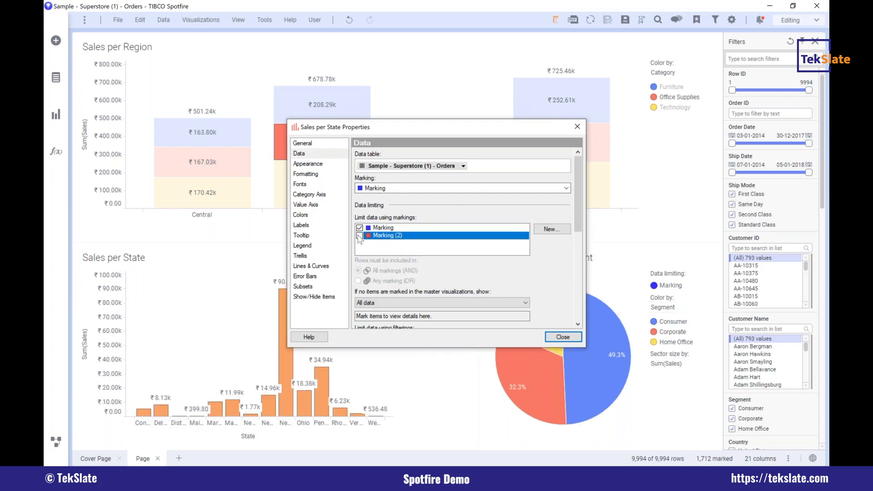
click(562, 337)
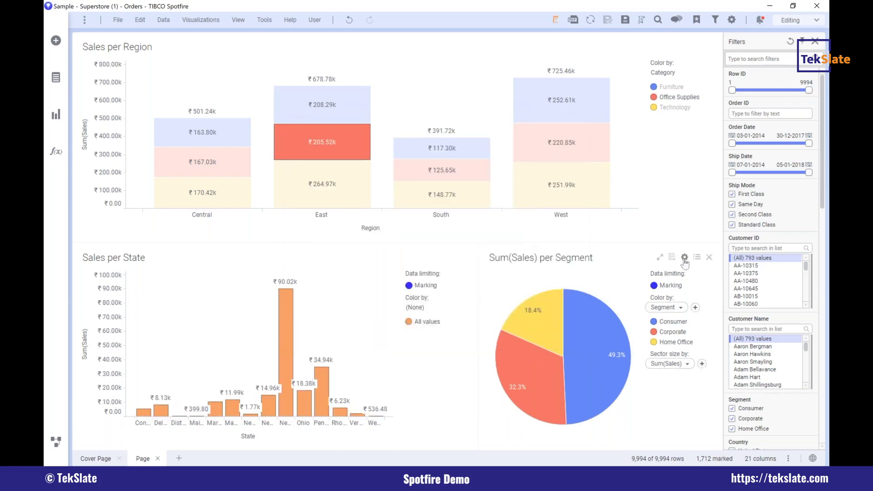
click(685, 258)
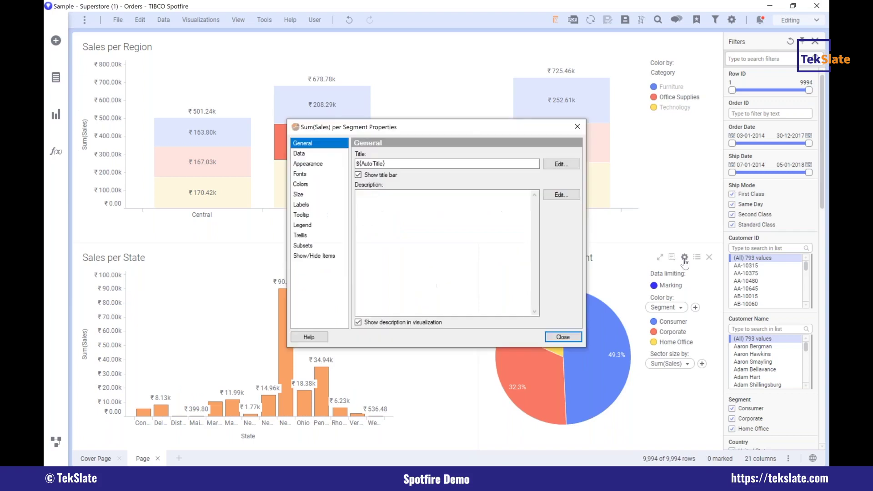
click(577, 127)
Step: Create a new marking in the Sales per State chart's data properties and set the chart's marking to Marking (3)
click(439, 257)
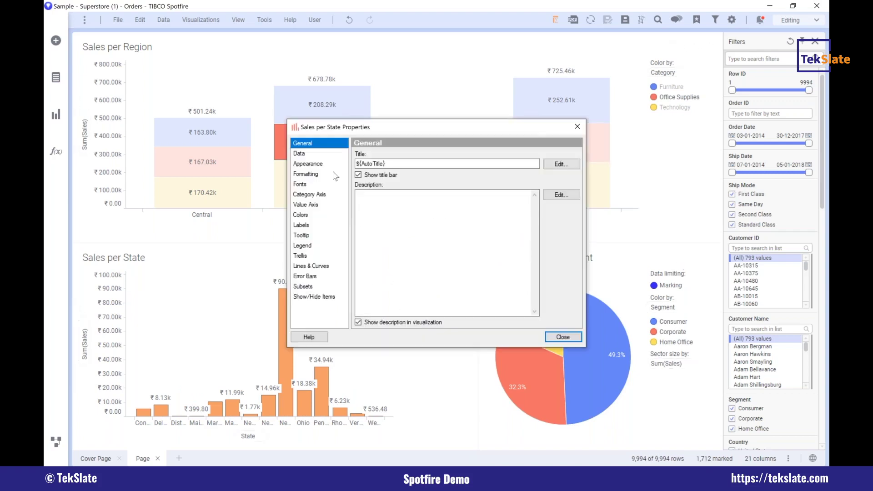
click(311, 155)
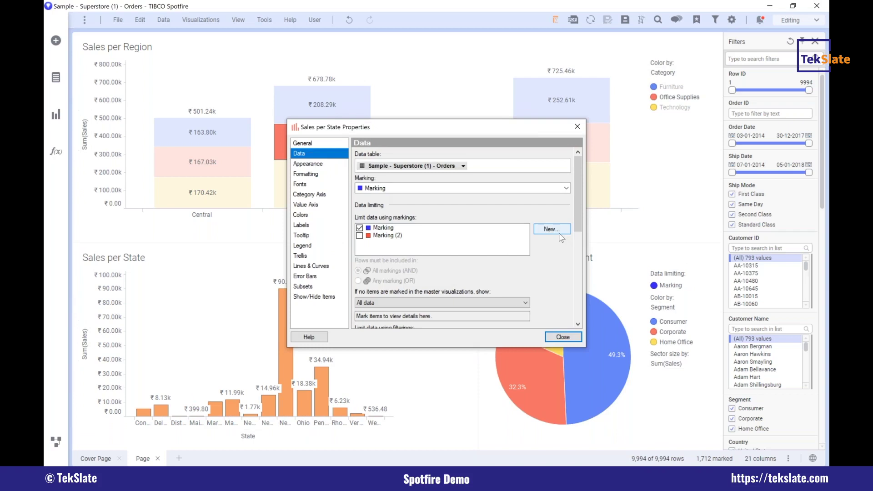
click(559, 233)
click(443, 257)
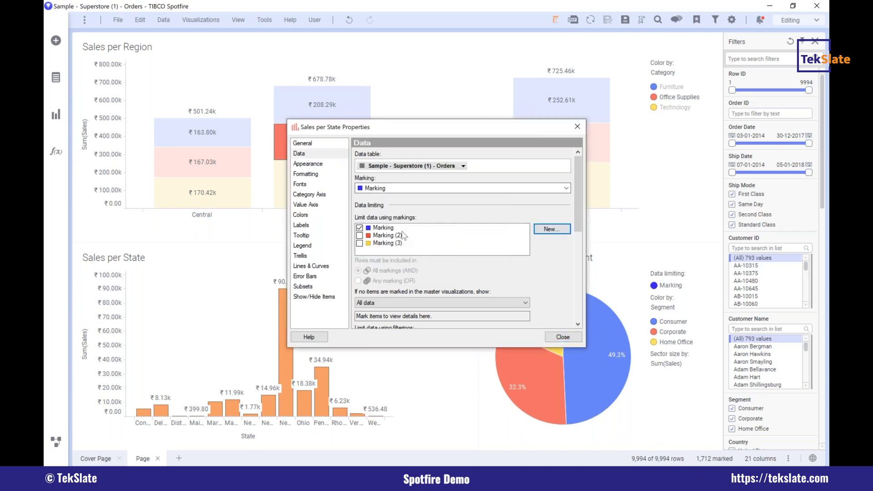
click(392, 190)
click(389, 228)
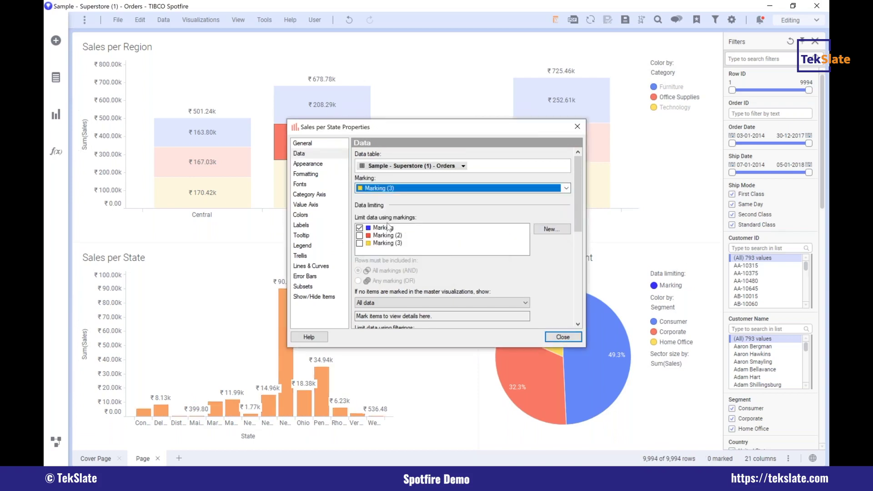
click(563, 337)
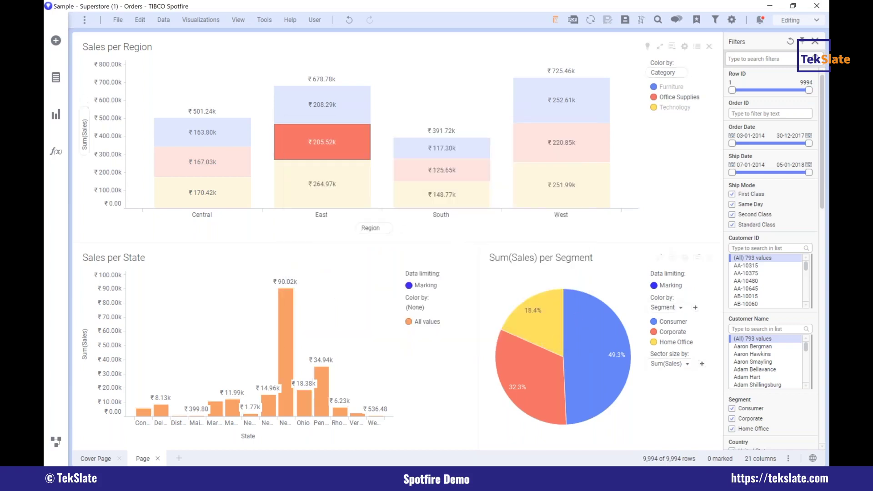
Step: Limit the pie chart's data using both Marking and Marking (3), showing All data if no items are marked in the master visualizations
click(684, 260)
click(304, 153)
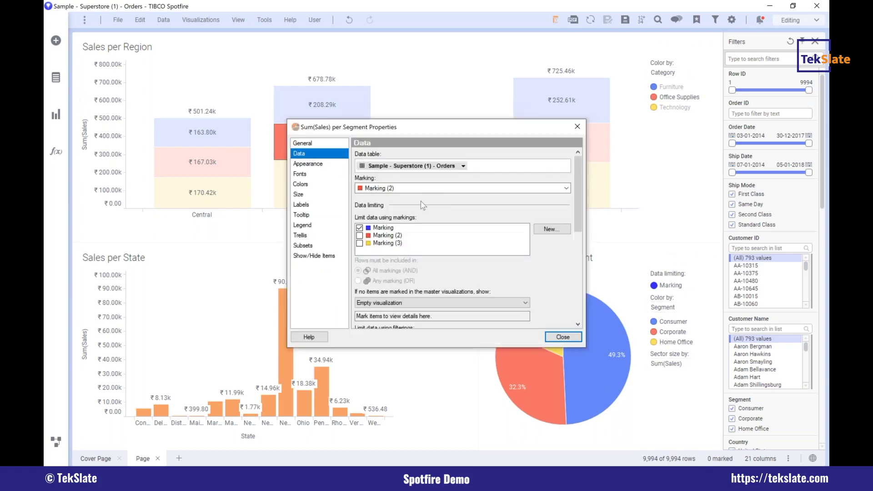
click(360, 228)
click(360, 243)
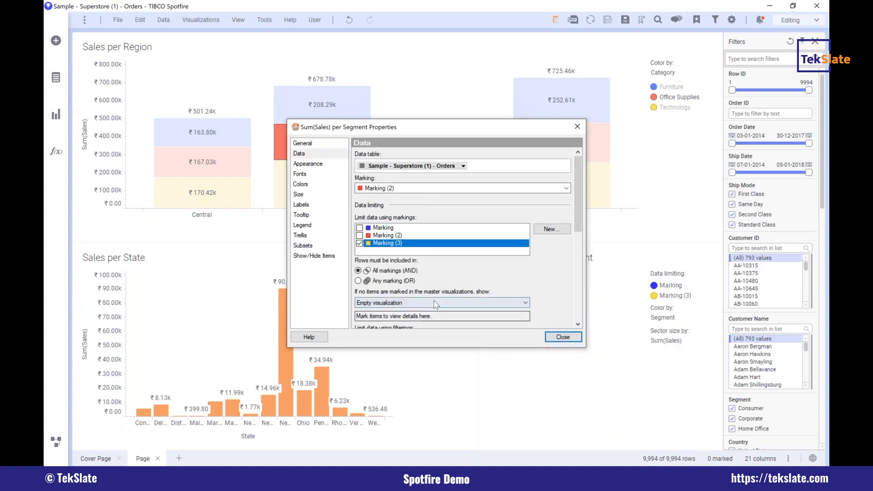
click(525, 302)
click(500, 314)
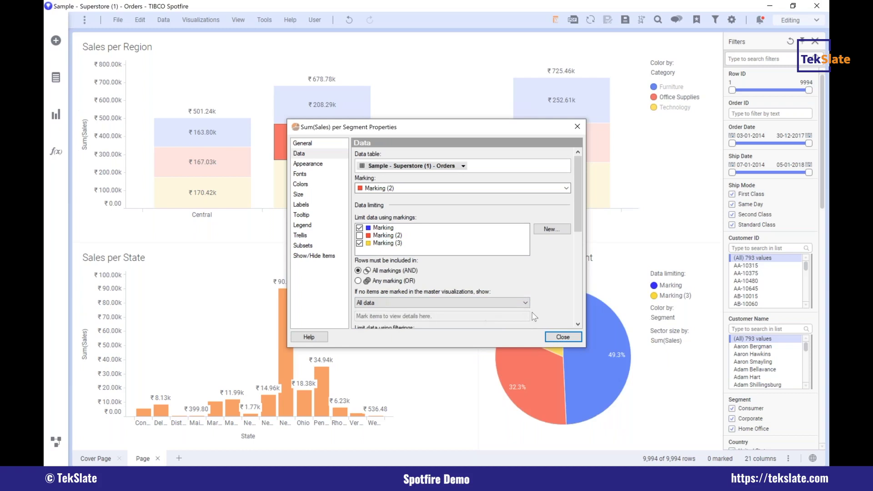
click(563, 337)
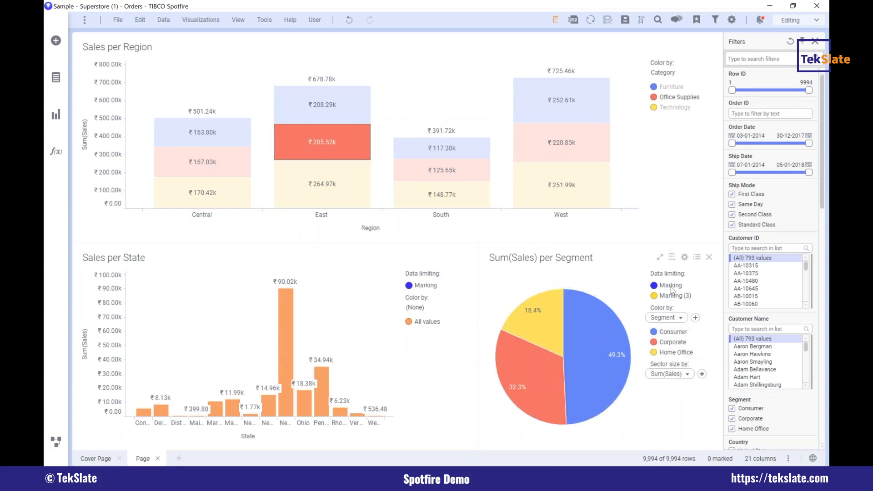
Step: Remove Marking from the markings that limit the Sum(Sales) per Segment pie chart's data
click(685, 257)
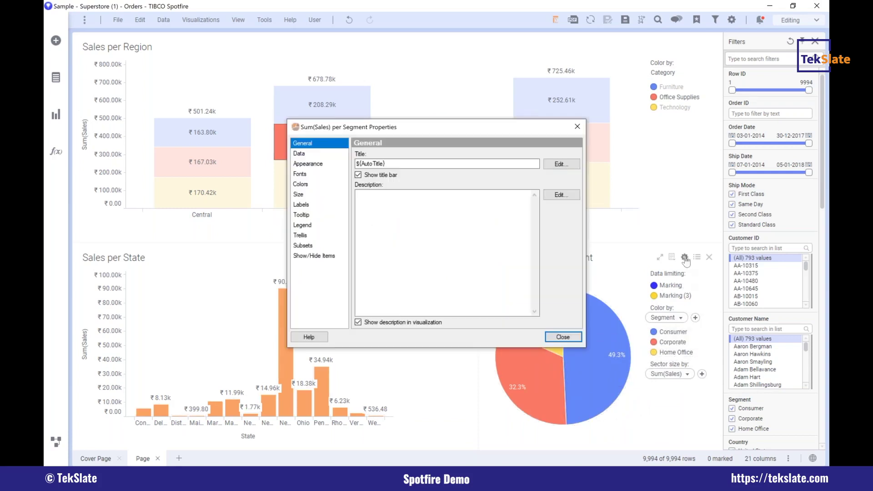
click(299, 154)
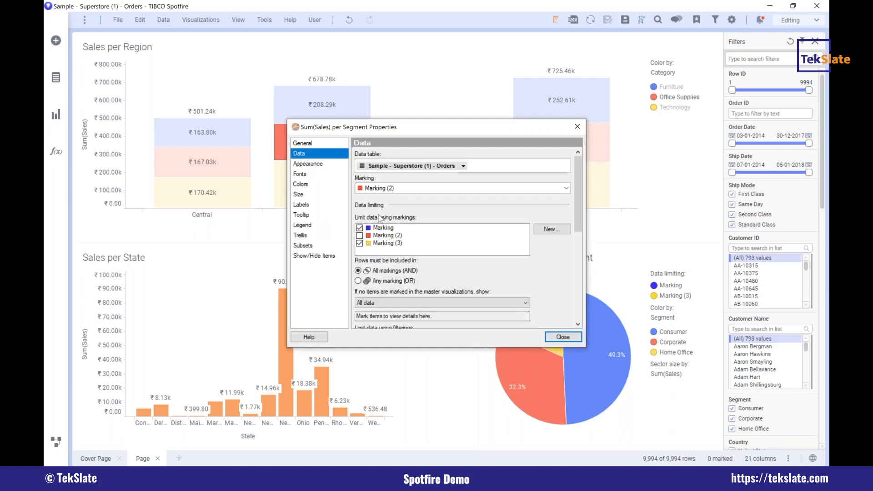
click(359, 228)
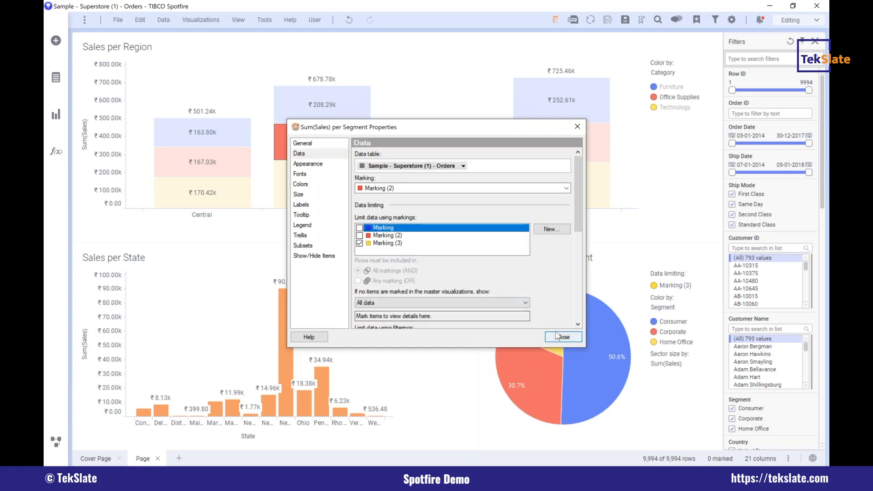
Step: Finish the pie chart's properties and mark East's Furniture segment, then West's Furniture segment, in the Sales per Region chart
click(563, 337)
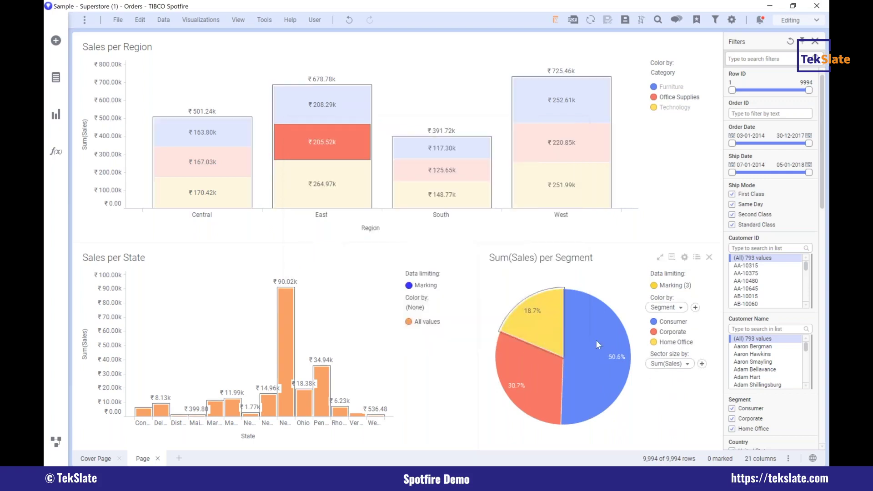
click(315, 106)
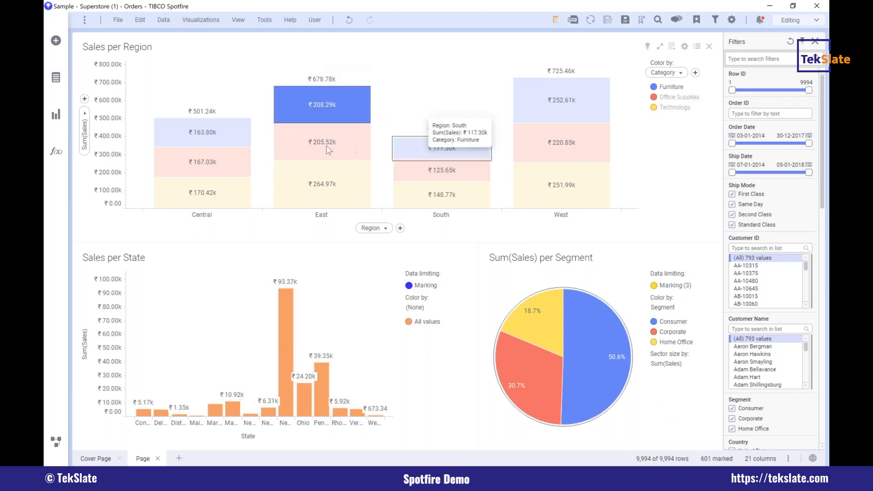
click(567, 91)
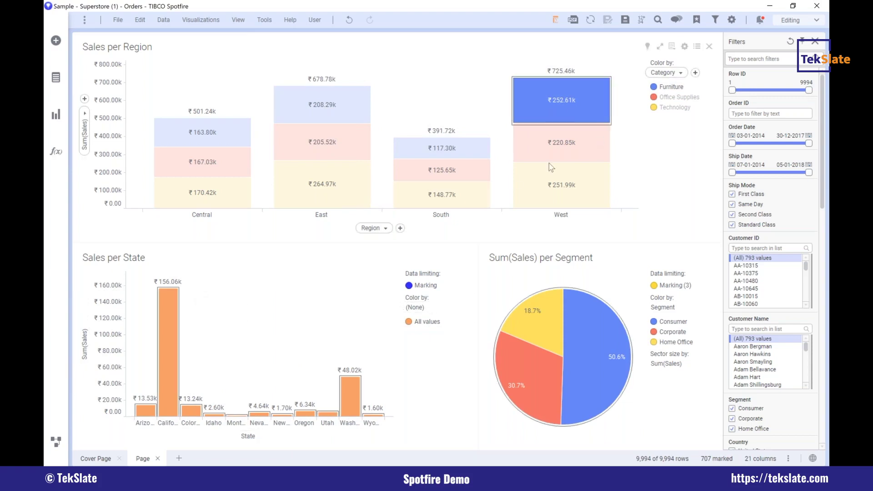
click(558, 91)
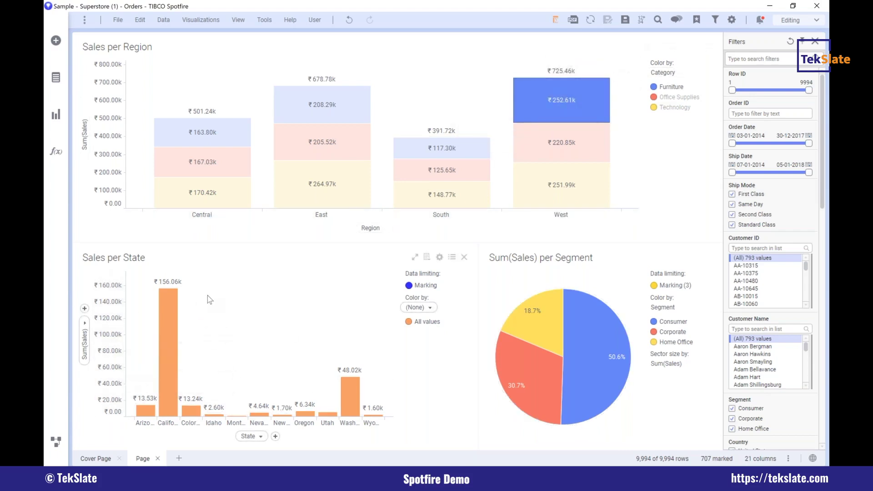
Step: Mark California in the Sales per State chart and examine its sales split in the segment pie chart
right_click(173, 315)
click(166, 316)
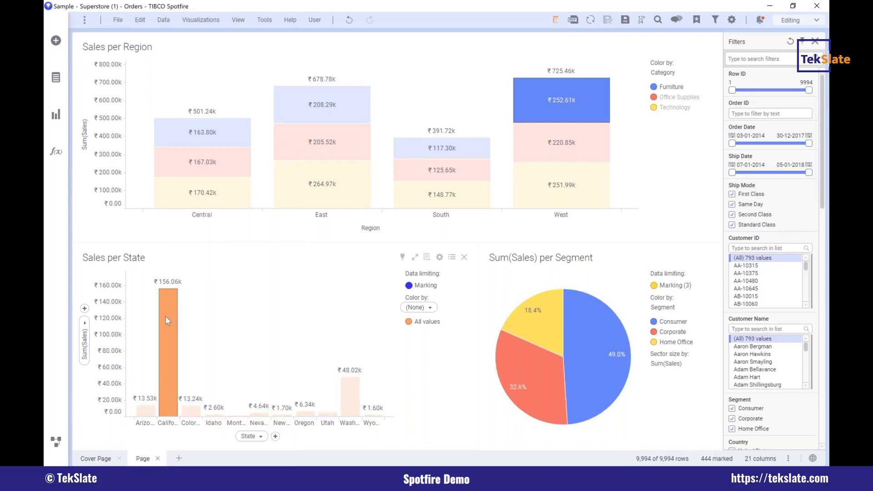
click(325, 274)
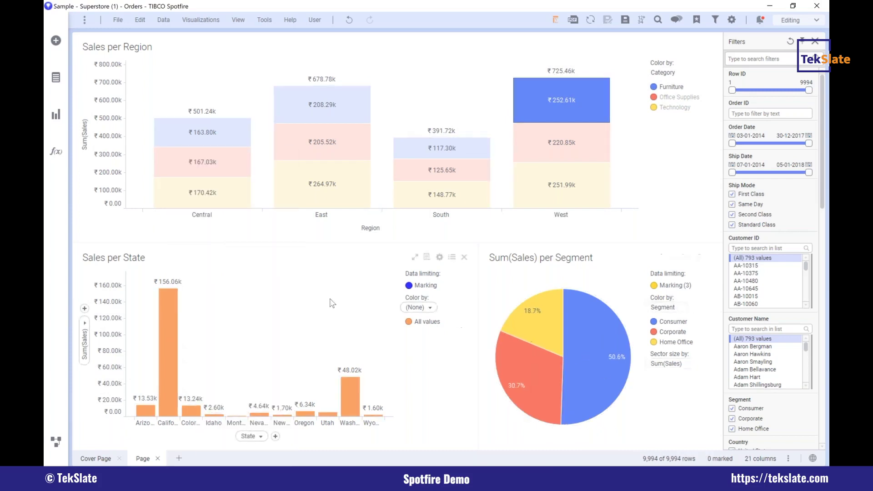
drag(287, 307, 166, 321)
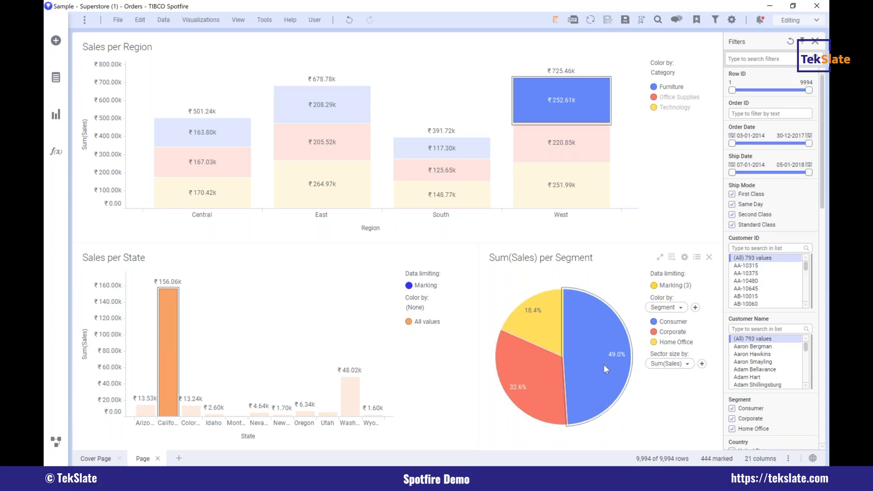
mouse_move(610, 355)
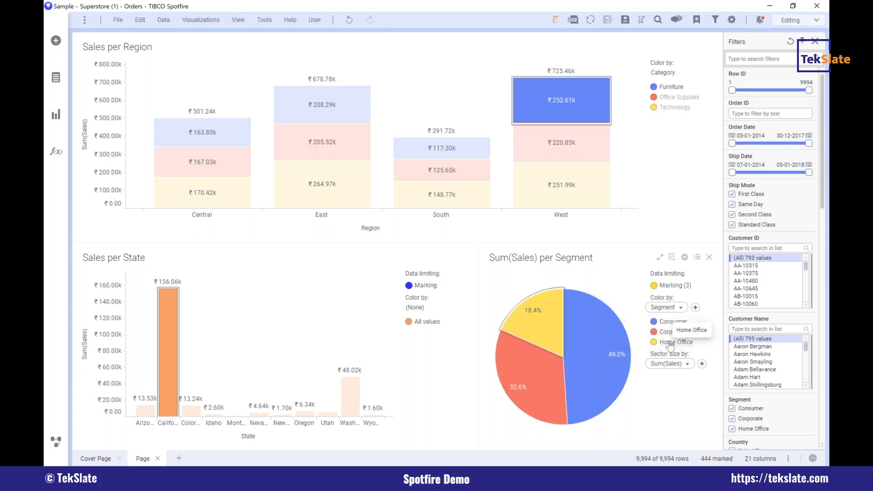
Step: Show the sector value in the labels of the Sum(Sales) per Segment pie chart
click(685, 259)
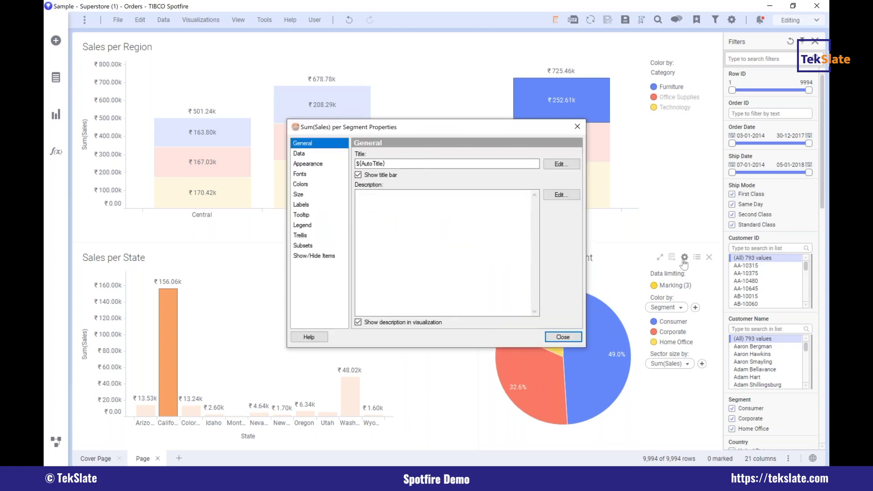
click(302, 205)
click(361, 175)
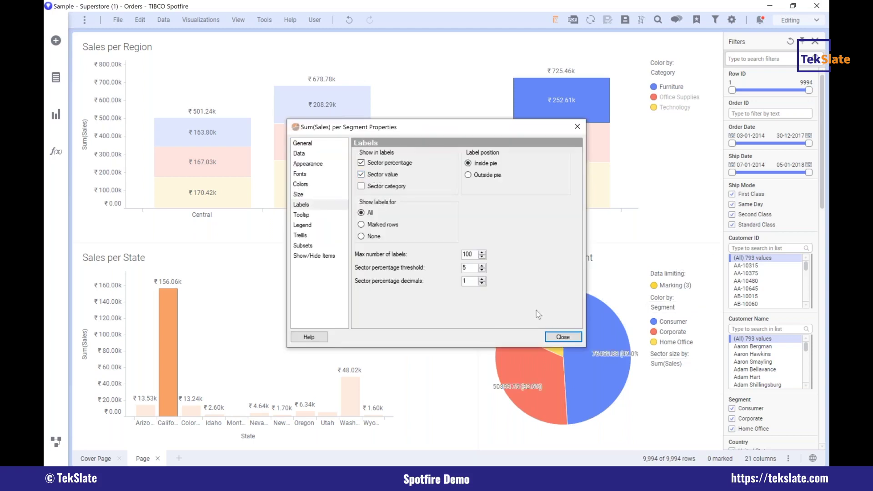
click(563, 338)
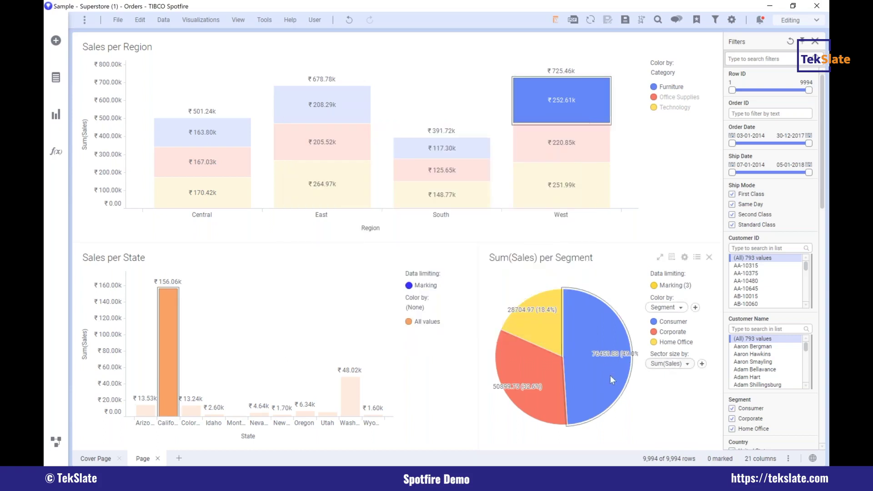
Step: Mark Washington and then Colorado in the Sales per State chart, and clear the markings in both bar charts
click(347, 399)
click(346, 399)
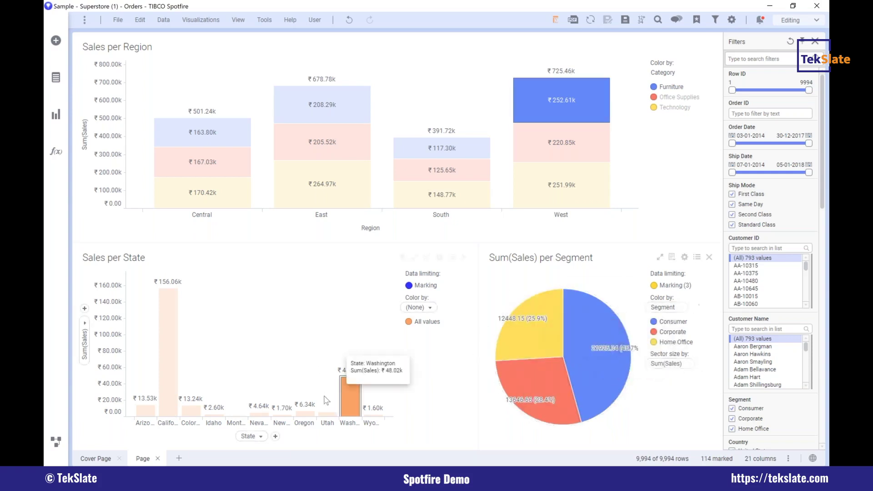
click(309, 410)
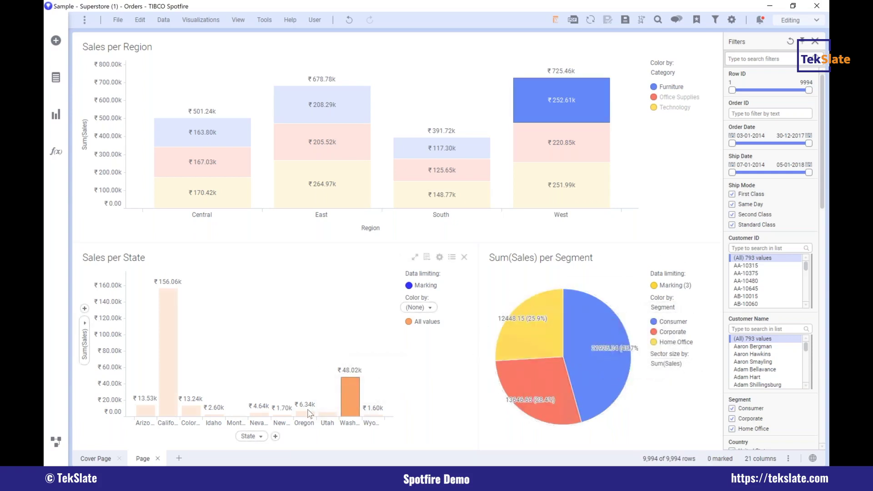
click(195, 411)
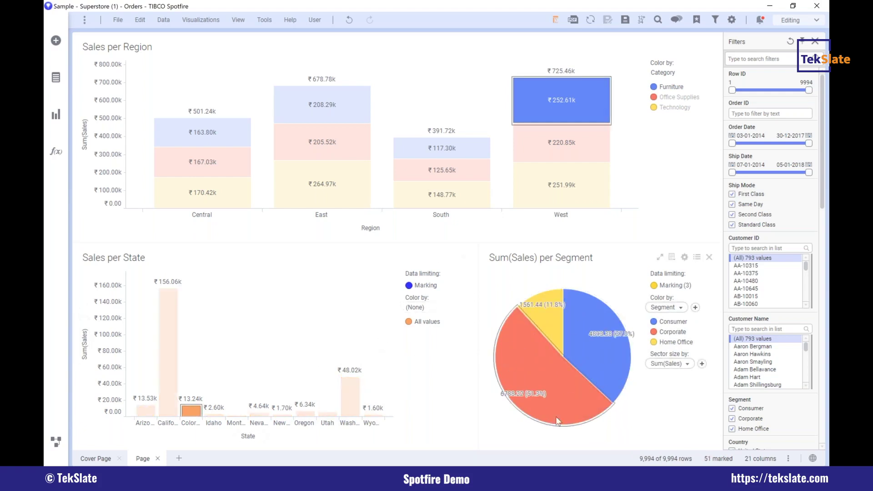
click(247, 318)
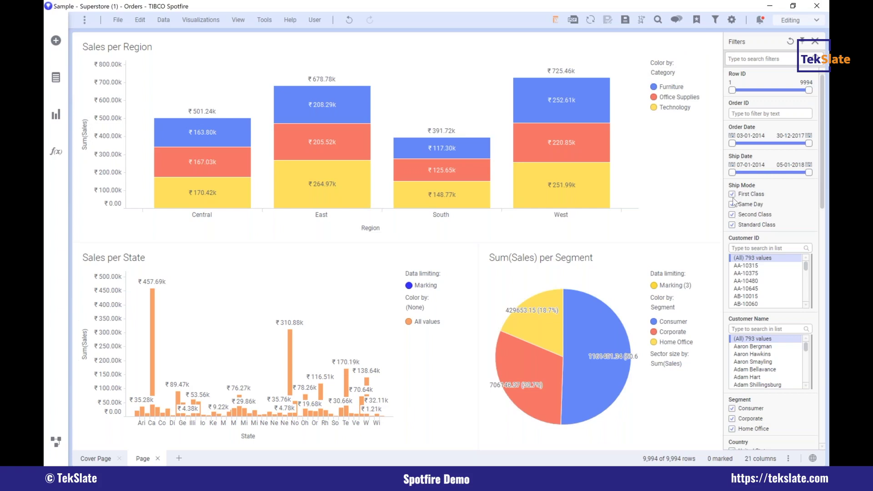
Step: Filter Ship Mode to Standard Class only by excluding First Class, Same Day and Second Class
right_click(733, 195)
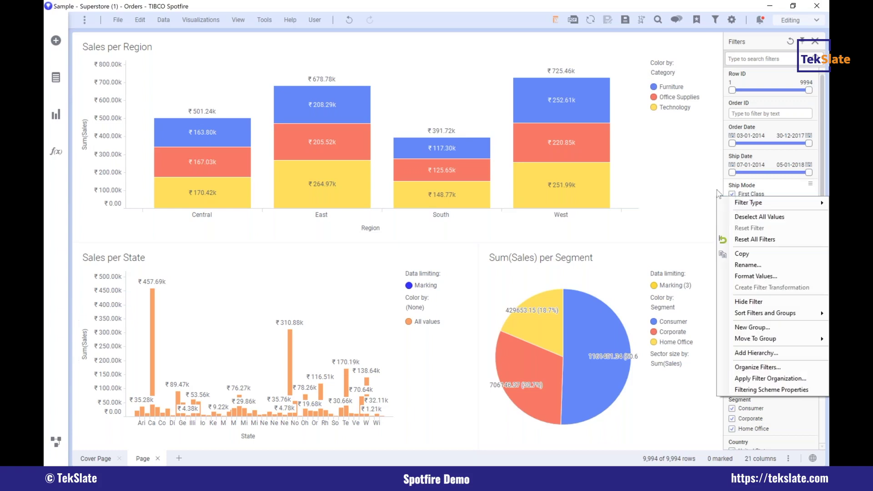
key(Escape)
click(732, 195)
click(733, 204)
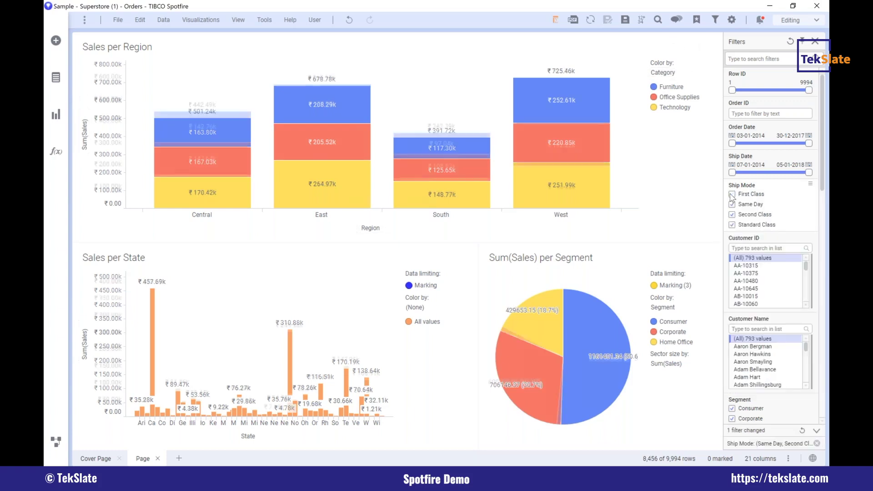
click(732, 215)
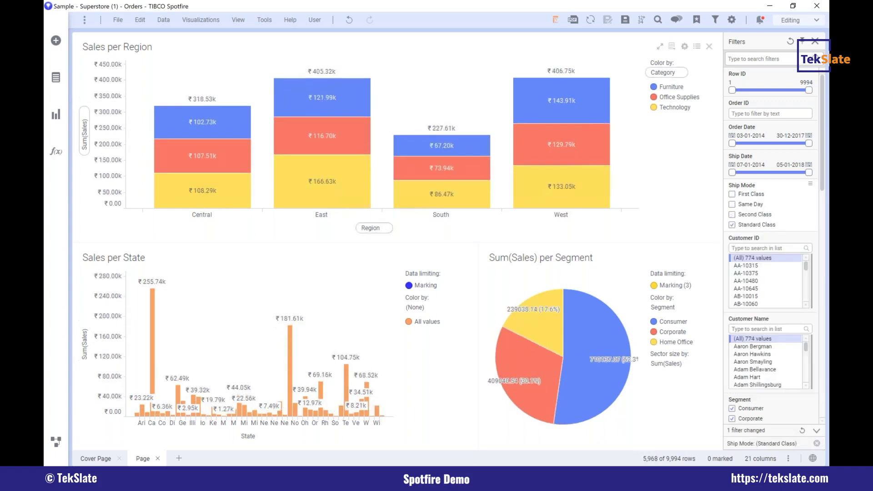
Step: Filter Segment to Home Office only by excluding Corporate and Consumer
scroll(763, 220, down, 4)
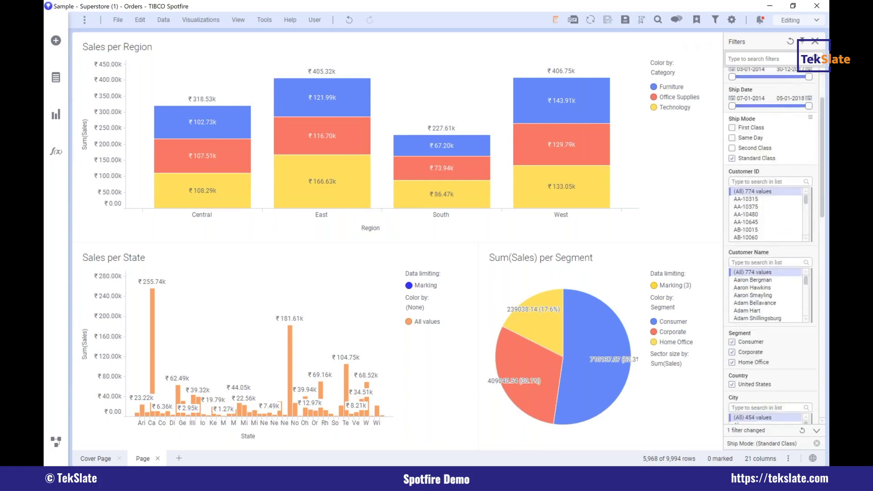
scroll(744, 288, down, 5)
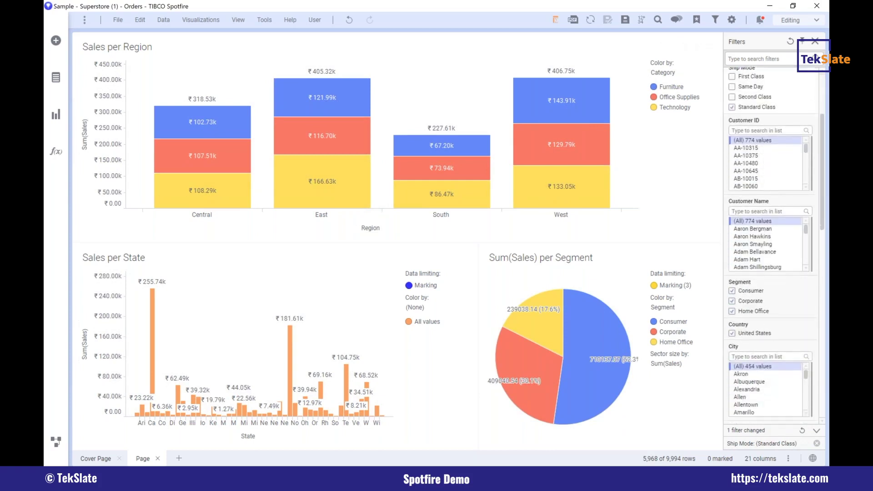
click(732, 190)
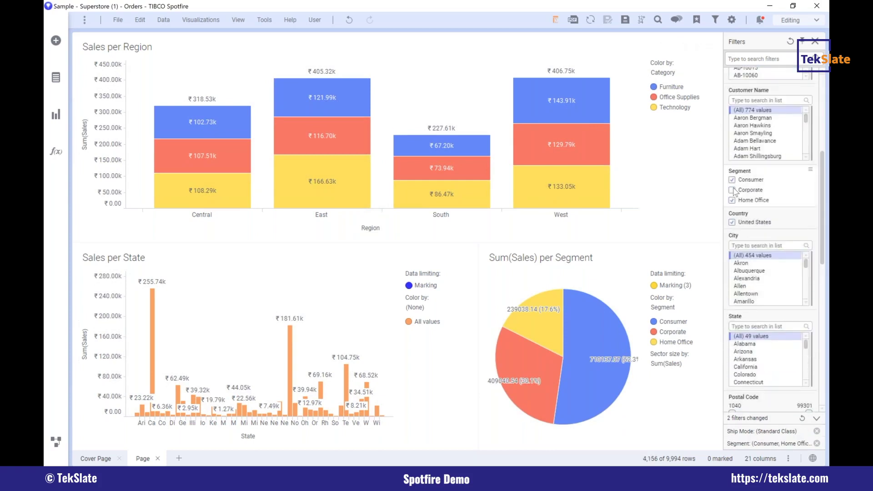
click(733, 179)
scroll(769, 191, up, 7)
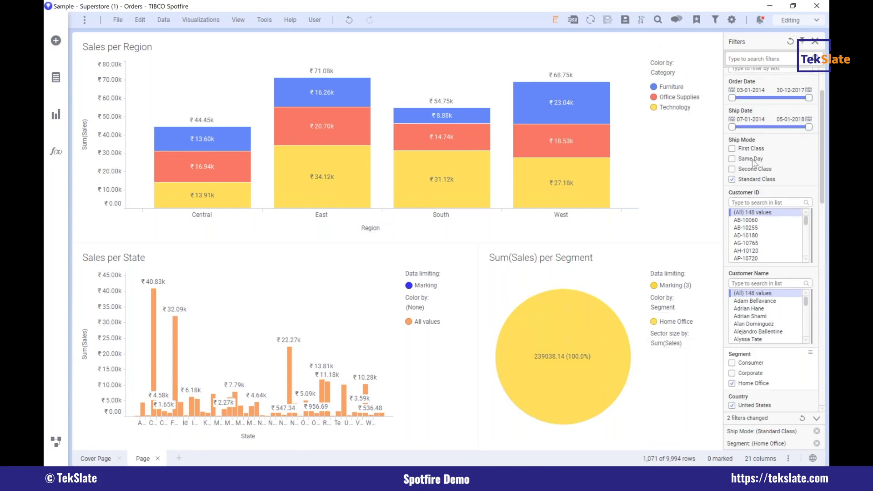
scroll(758, 130, down, 5)
scroll(771, 236, up, 5)
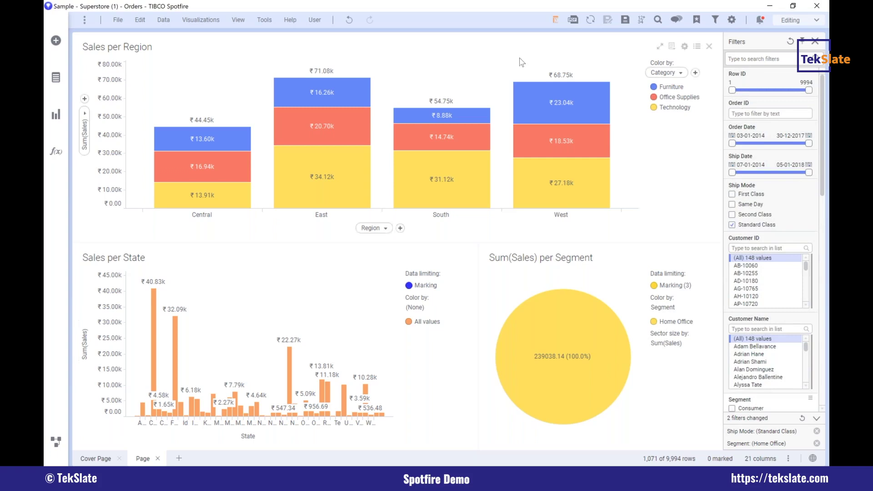
Step: Open Organize Filters for the page and hide all filters of the Sample - Superstore (1) - Orders table
right_click(788, 206)
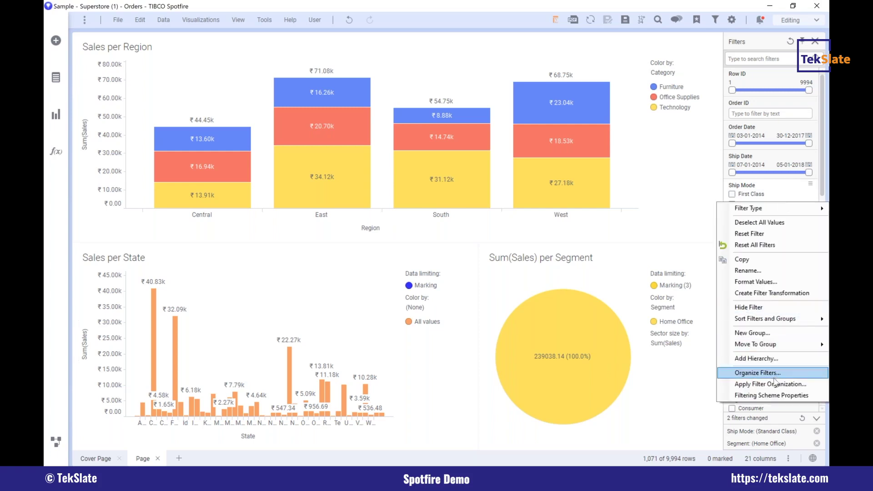
click(757, 373)
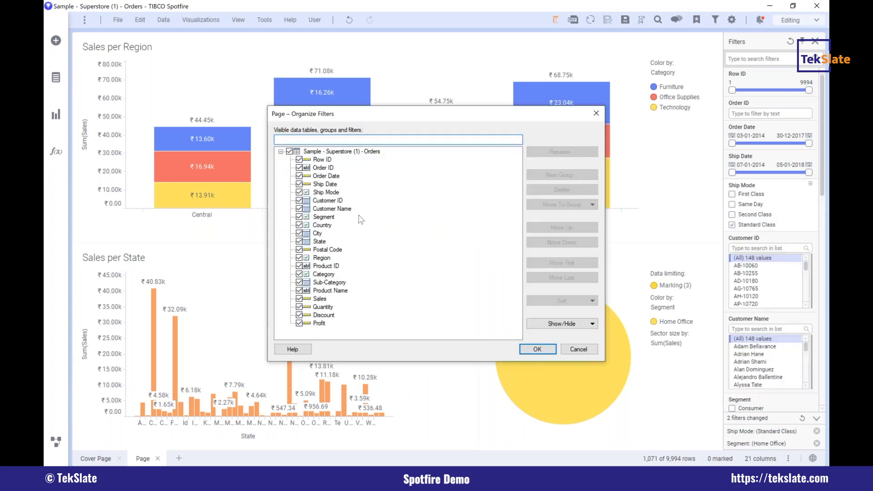
click(332, 151)
right_click(332, 152)
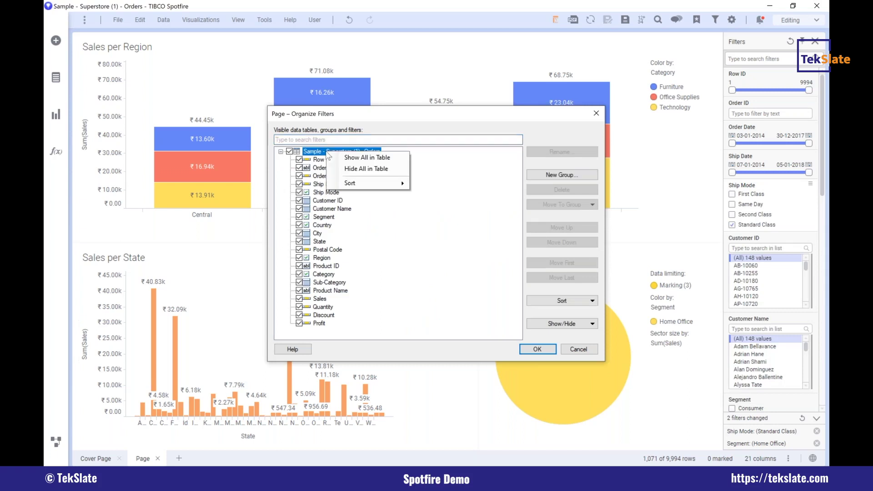
click(362, 164)
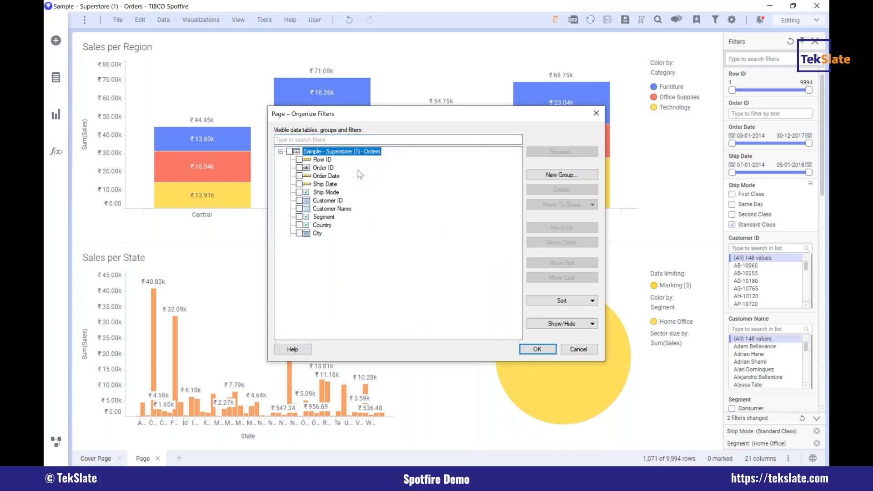
Step: Make the Segment, Country, City, State and Region filters visible and apply the filter organization
click(300, 217)
click(300, 225)
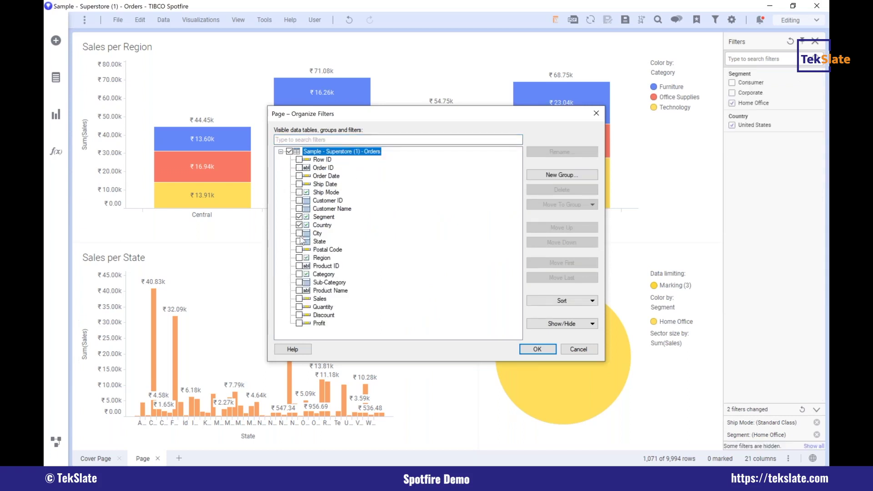
click(300, 233)
click(300, 242)
click(300, 258)
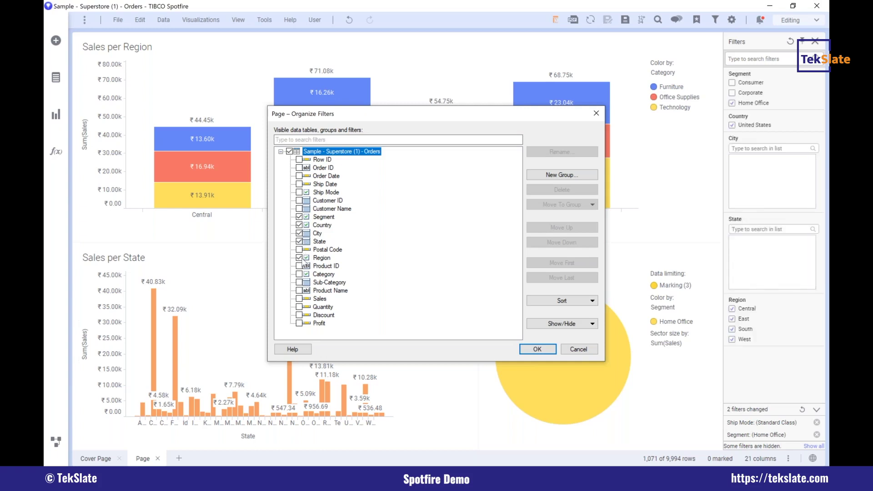
click(534, 350)
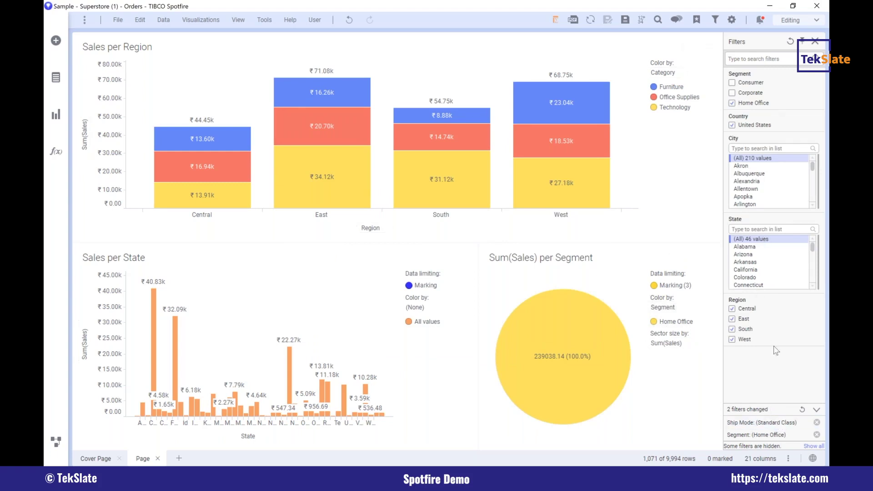
Step: Remove the Ship Mode and Segment filter settings and reset all filters
click(817, 423)
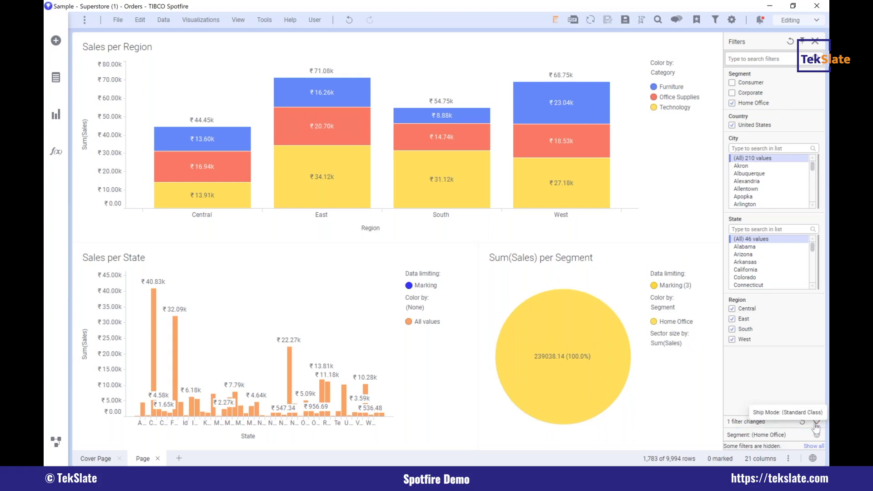
click(817, 435)
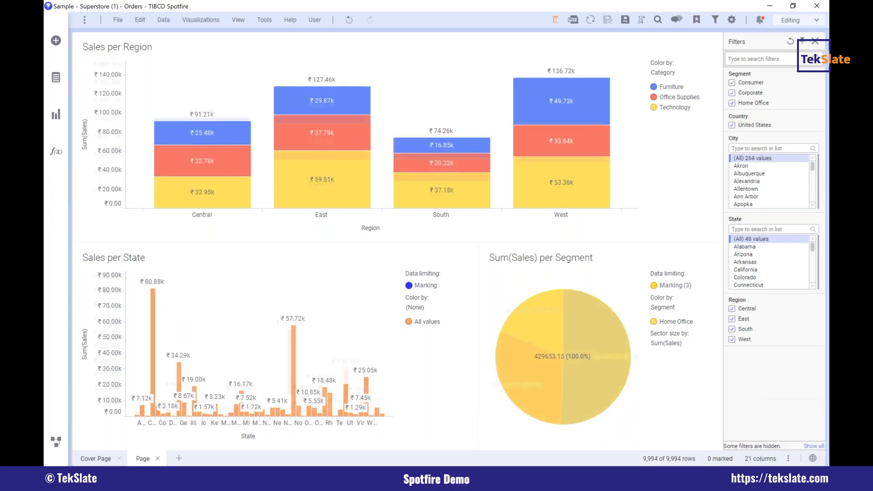
click(792, 42)
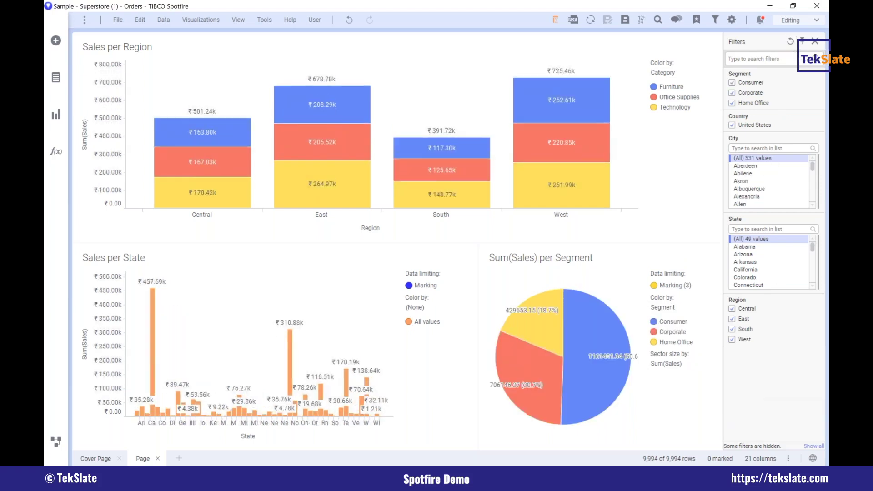